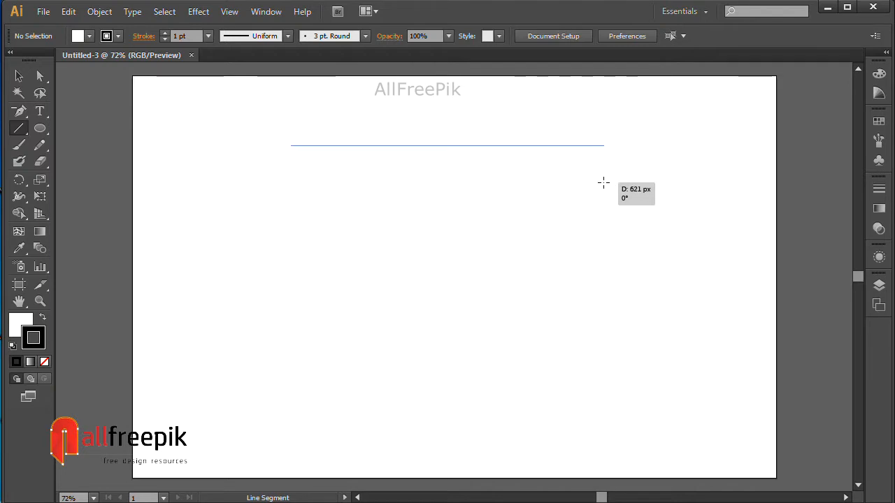
- Draw six more horizontal lines of similar length below the first one, staggering their starting points and vertical spacing
{"action": "left_click_drag", "start_coordinate": [259, 172], "coordinate": [563, 208]}
{"action": "left_click_drag", "start_coordinate": [313, 185], "coordinate": [629, 214]}
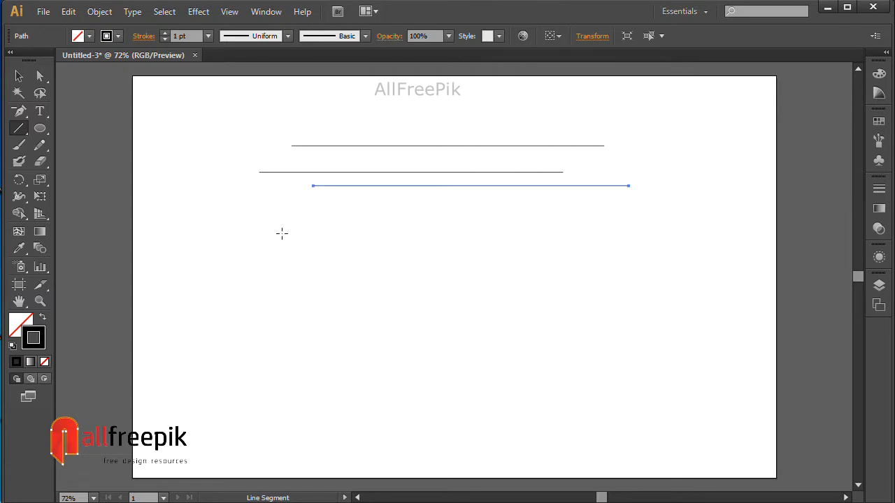
{"action": "left_click_drag", "start_coordinate": [263, 213], "coordinate": [549, 235]}
{"action": "left_click_drag", "start_coordinate": [374, 245], "coordinate": [643, 246]}
{"action": "left_click_drag", "start_coordinate": [253, 264], "coordinate": [523, 265]}
{"action": "left_click_drag", "start_coordinate": [313, 288], "coordinate": [590, 310]}
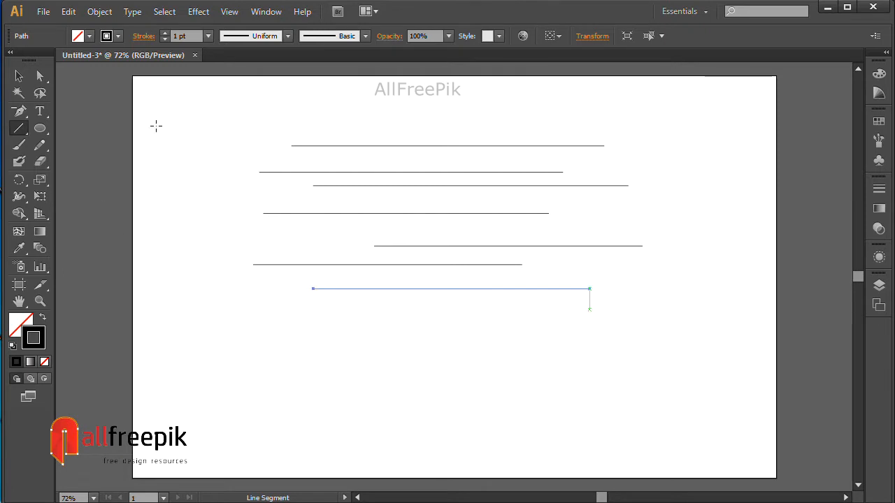
- Select all seven lines and distribute them evenly in the vertical direction
{"action": "left_click", "coordinate": [19, 75]}
{"action": "left_click_drag", "start_coordinate": [335, 100], "coordinate": [478, 351]}
{"action": "left_click", "coordinate": [697, 224]}
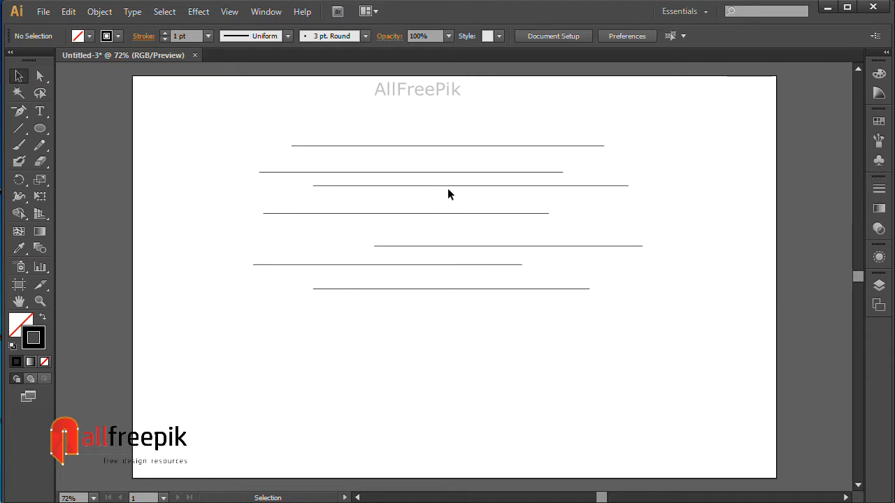
{"action": "left_click_drag", "start_coordinate": [594, 338], "coordinate": [438, 144]}
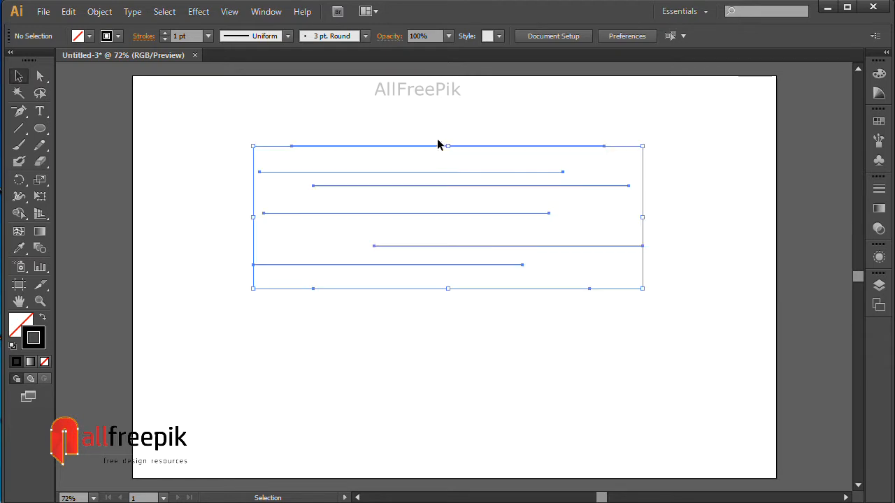
{"action": "left_click", "coordinate": [550, 36]}
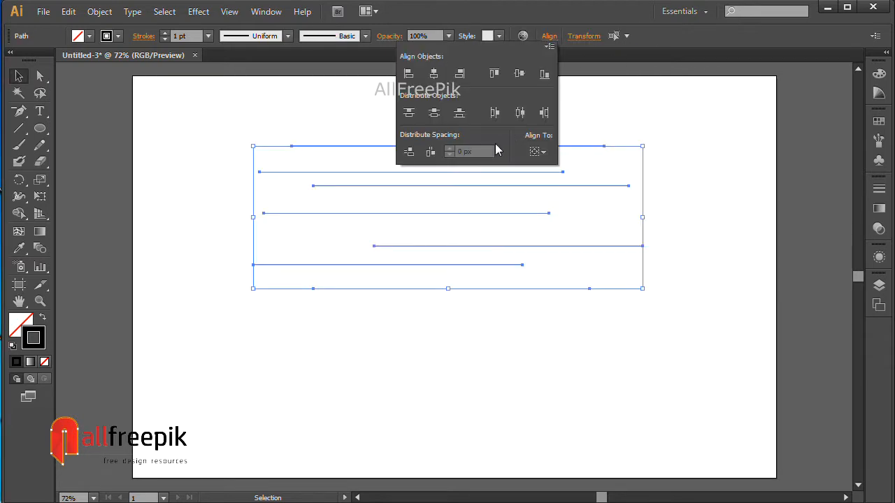
{"action": "left_click", "coordinate": [439, 116]}
{"action": "left_click", "coordinate": [676, 116]}
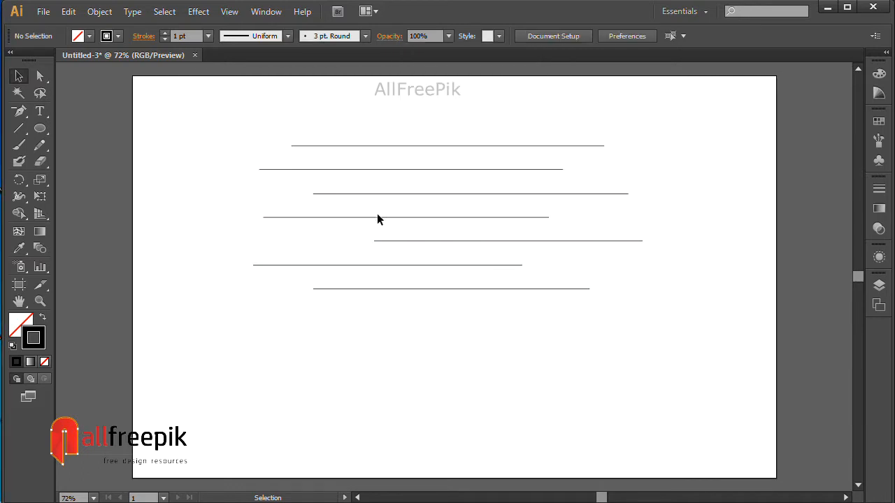
- Open the Artistic_Paintbrush brush library
{"action": "left_click", "coordinate": [273, 13]}
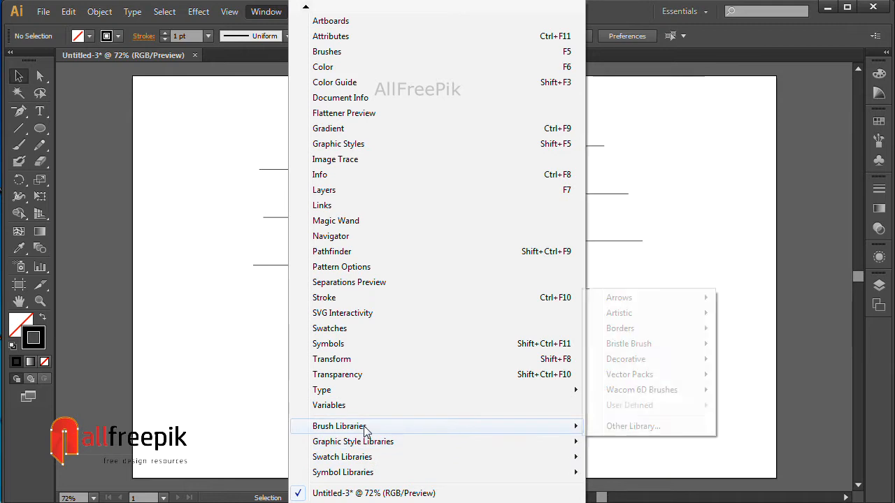
{"action": "mouse_move", "coordinate": [365, 426]}
{"action": "mouse_move", "coordinate": [633, 316]}
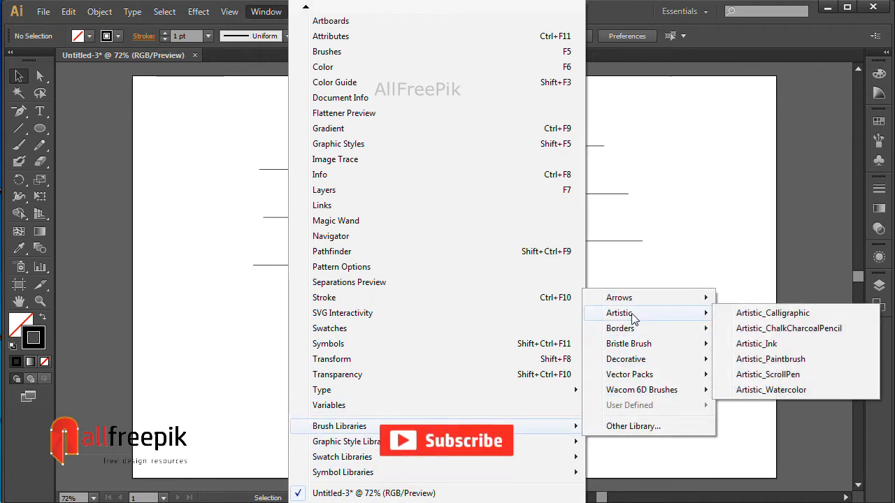
{"action": "left_click", "coordinate": [761, 359]}
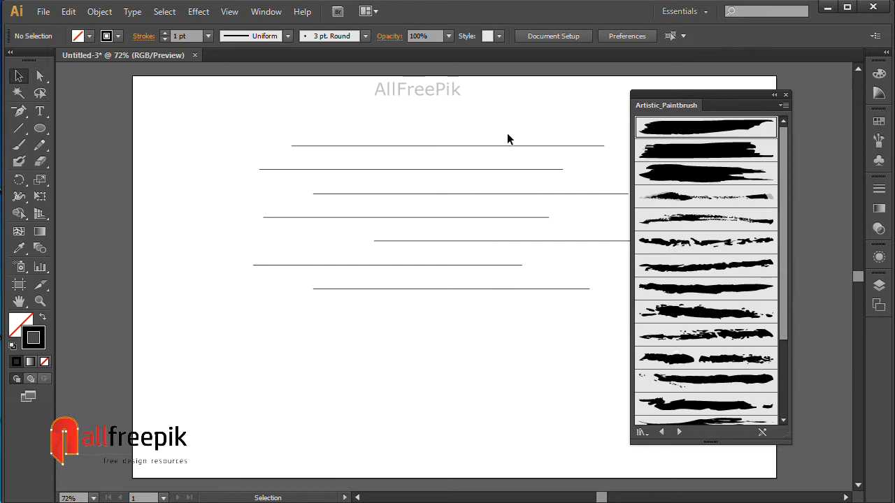
- Apply the library's first, second and third brushes to the first, second and third lines from the top, respectively
{"action": "left_click_drag", "start_coordinate": [503, 130], "coordinate": [523, 159]}
{"action": "left_click", "coordinate": [719, 134]}
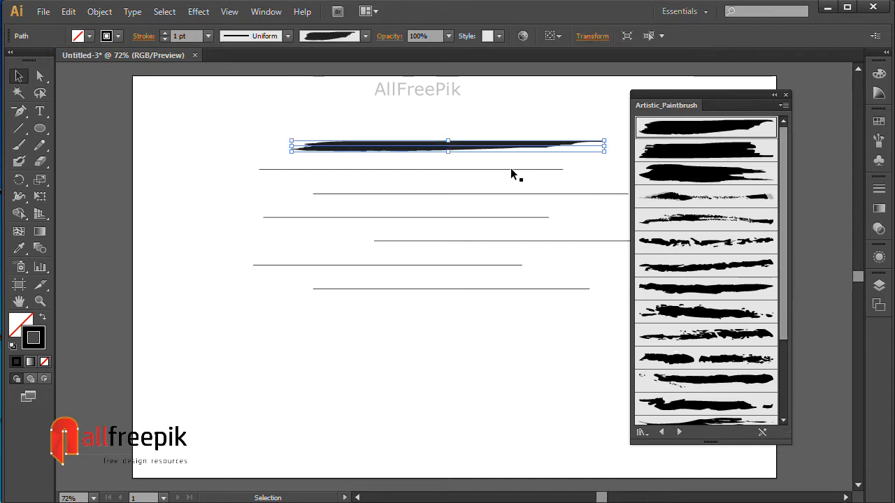
{"action": "left_click", "coordinate": [510, 170]}
{"action": "left_click", "coordinate": [713, 156]}
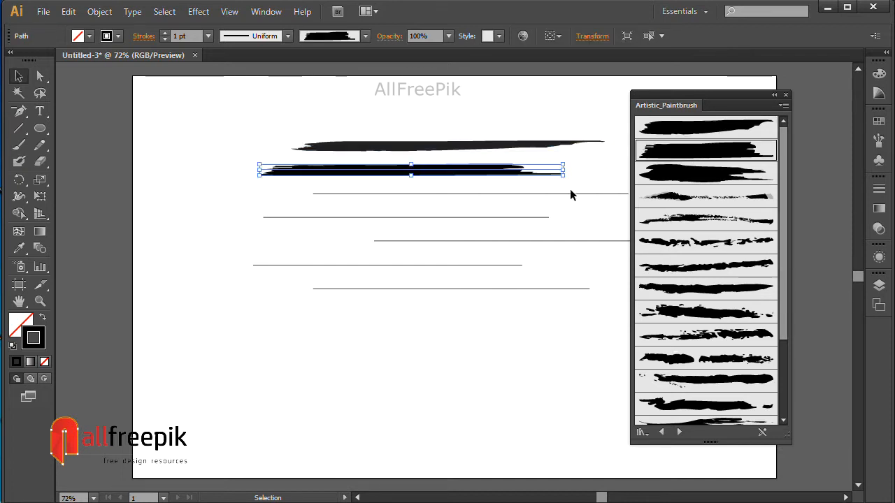
{"action": "left_click", "coordinate": [557, 193]}
{"action": "left_click", "coordinate": [707, 180]}
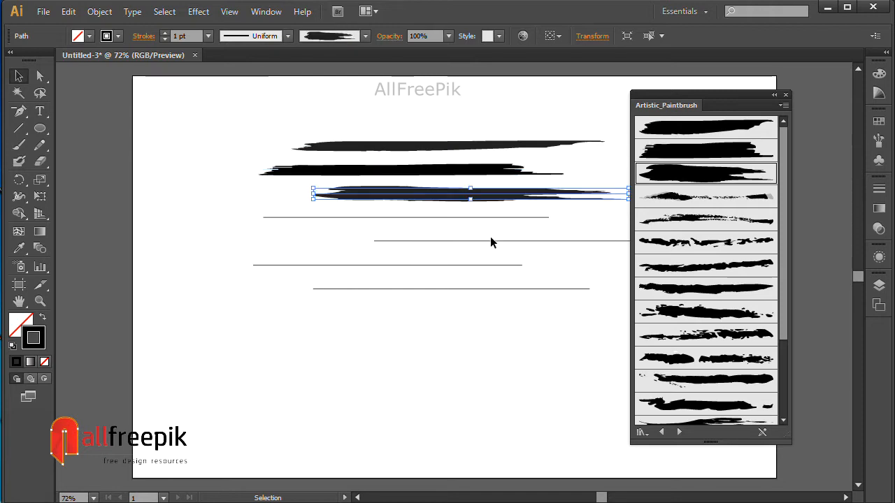
- Apply the library's fourth-last, third-last and second-last brushes to the fourth, fifth and sixth lines, and the first brush to the bottom line
{"action": "left_click", "coordinate": [483, 218]}
{"action": "left_click_drag", "start_coordinate": [784, 302], "coordinate": [785, 378]}
{"action": "left_click", "coordinate": [681, 342]}
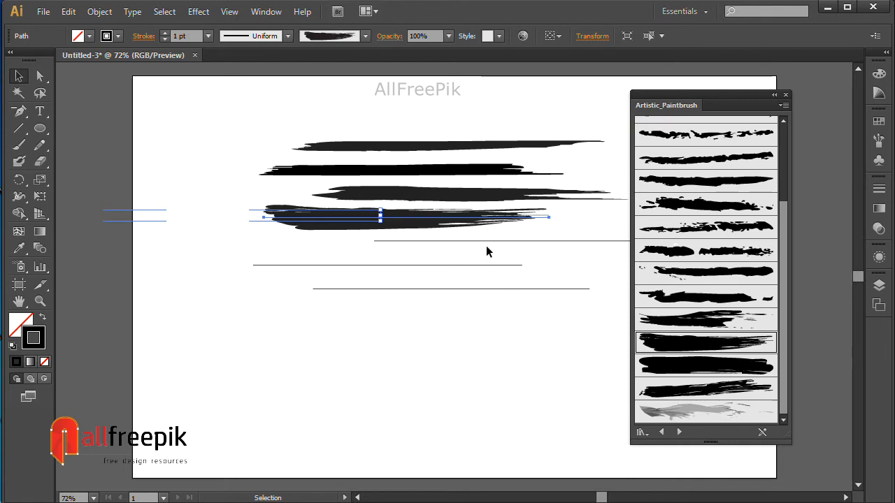
{"action": "left_click", "coordinate": [487, 242]}
{"action": "left_click", "coordinate": [683, 368]}
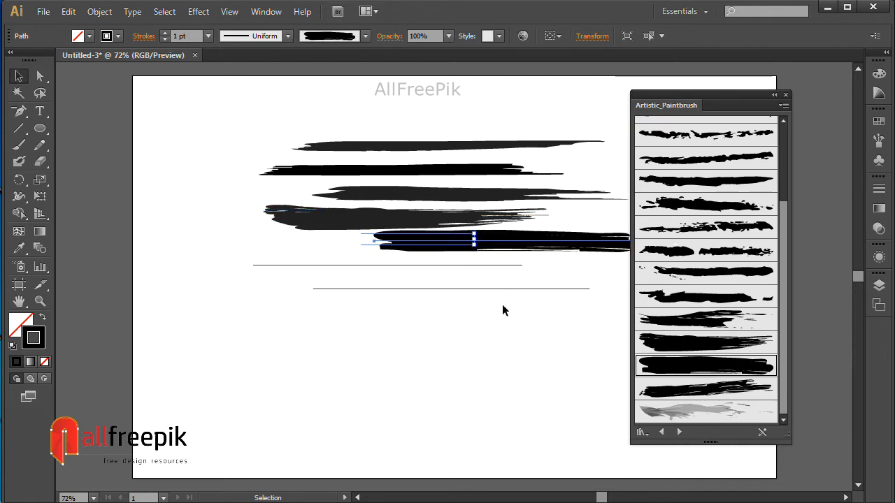
{"action": "left_click", "coordinate": [479, 265]}
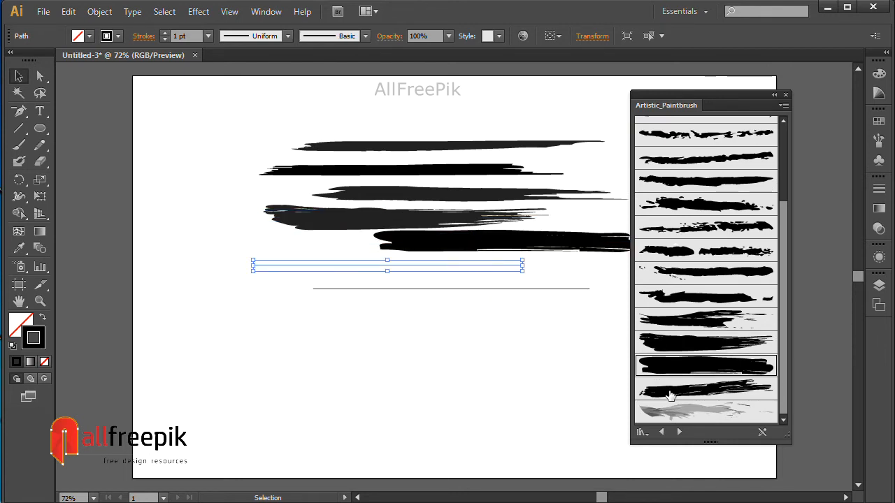
{"action": "left_click", "coordinate": [668, 392]}
{"action": "left_click", "coordinate": [497, 289]}
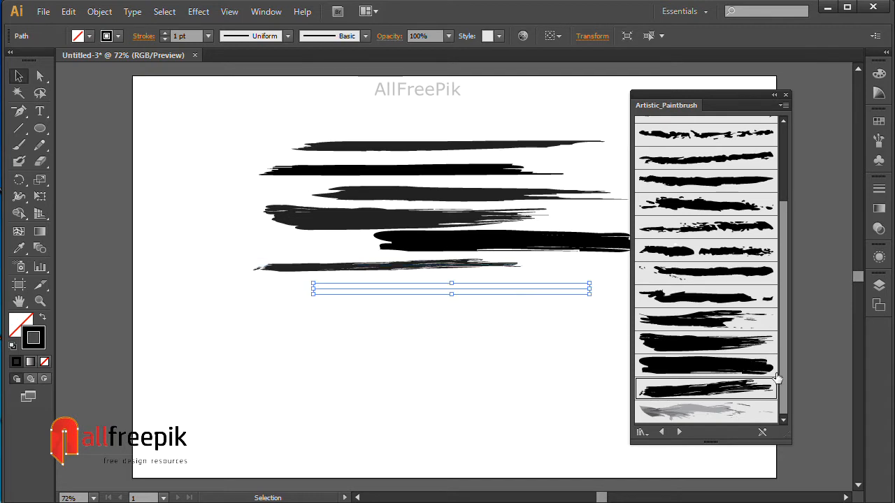
{"action": "scroll", "coordinate": [777, 378], "scroll_direction": "up", "scroll_amount": 10}
{"action": "left_click", "coordinate": [713, 129]}
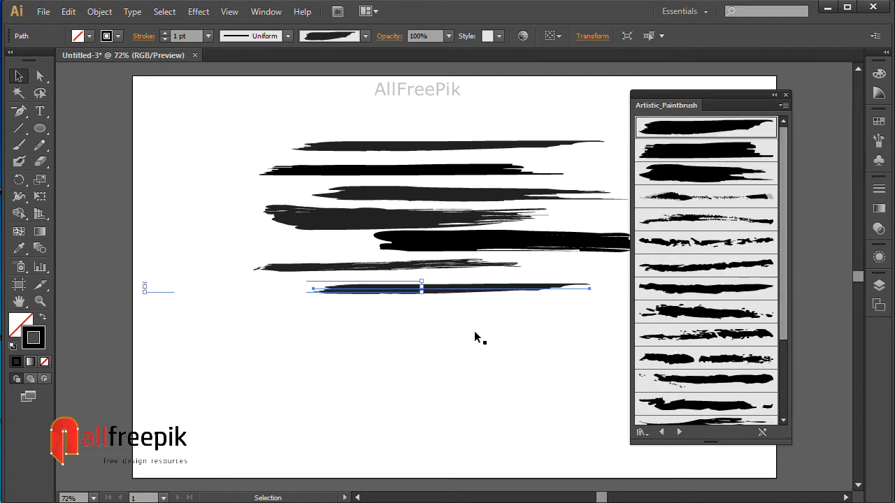
{"action": "left_click", "coordinate": [429, 280]}
{"action": "key", "text": "ctrl+a"}
{"action": "left_click", "coordinate": [255, 121]}
{"action": "left_click", "coordinate": [428, 242]}
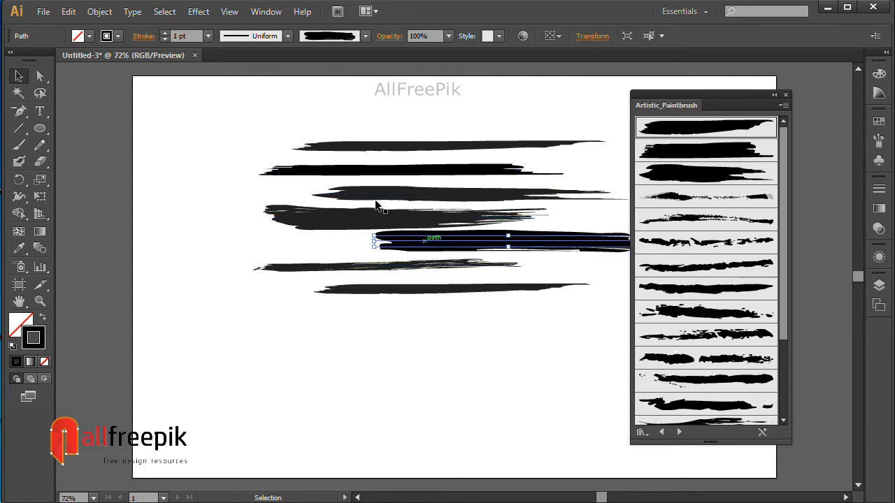
- Set the stroke weight of each of the top three brush strokes to 2 pt
{"action": "left_click", "coordinate": [396, 144]}
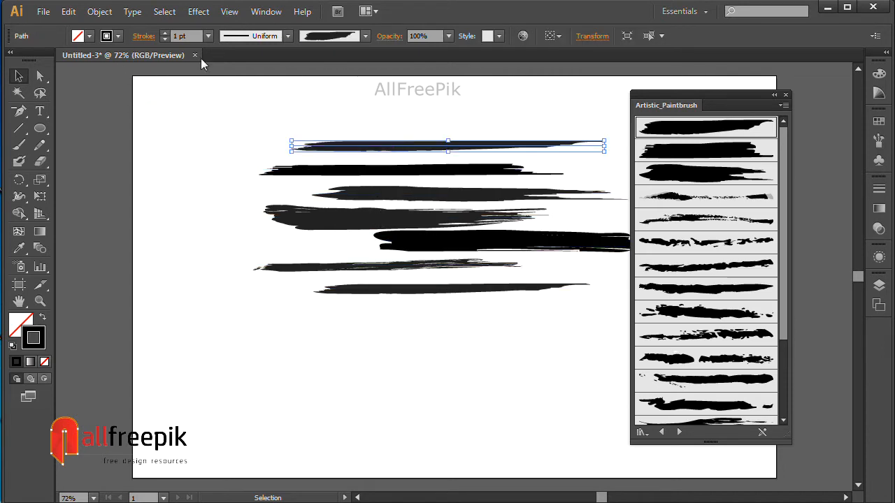
{"action": "left_click", "coordinate": [165, 34]}
{"action": "left_click", "coordinate": [165, 33]}
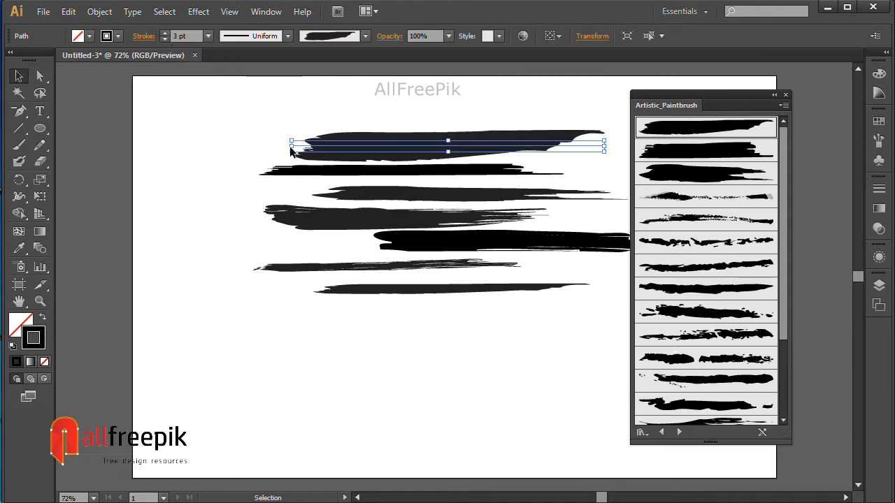
{"action": "left_click", "coordinate": [409, 170]}
{"action": "left_click", "coordinate": [165, 34]}
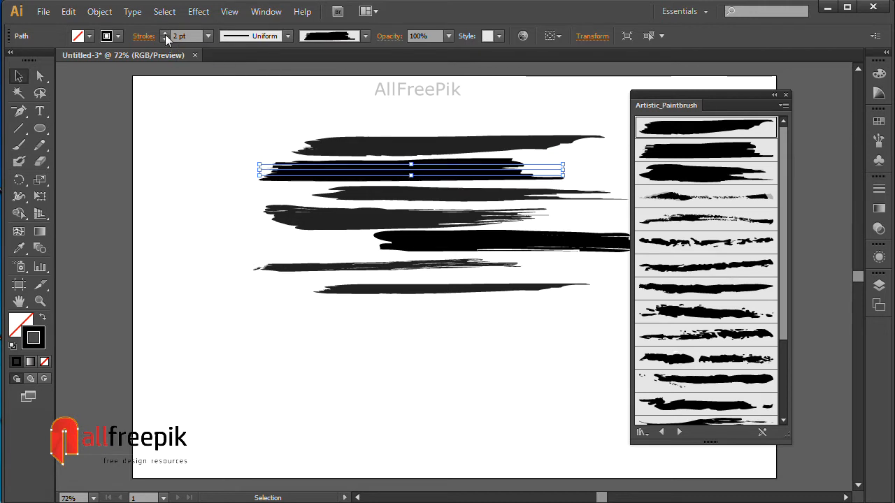
{"action": "left_click", "coordinate": [378, 191]}
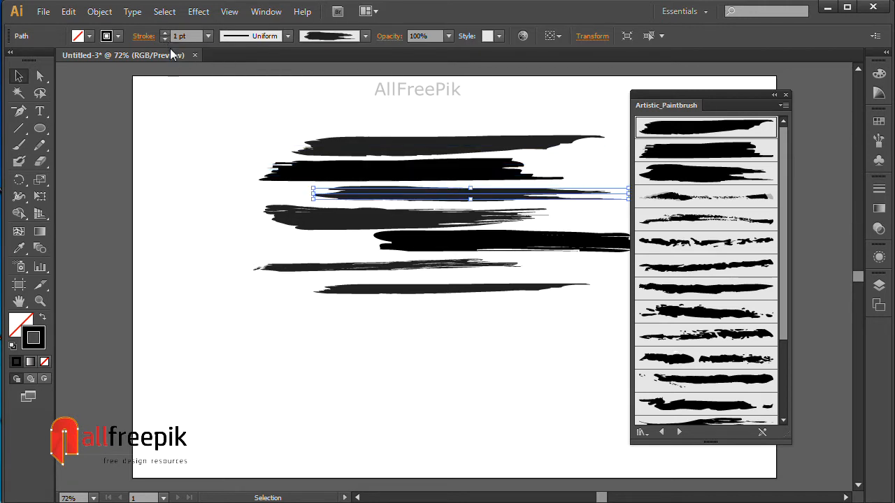
{"action": "left_click", "coordinate": [165, 32]}
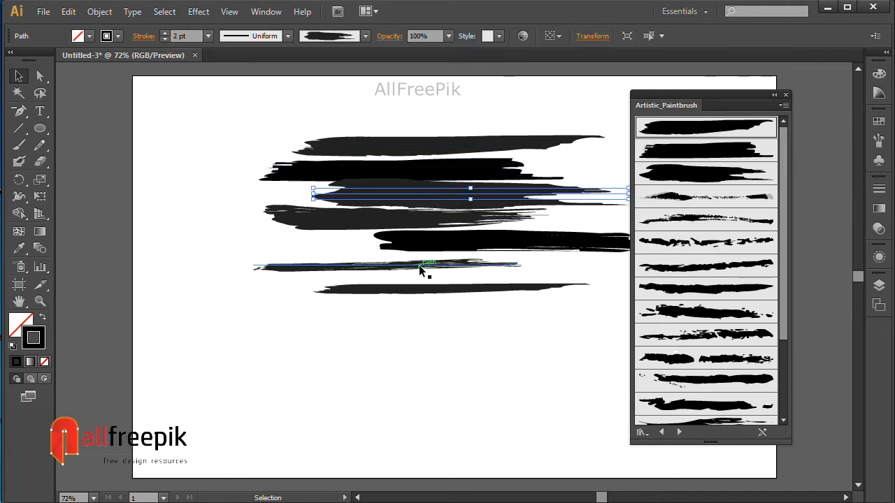
- Set the sixth brush stroke's weight to 3 pt and the bottom one's to 2 pt
{"action": "left_click", "coordinate": [420, 266]}
{"action": "left_click", "coordinate": [165, 33]}
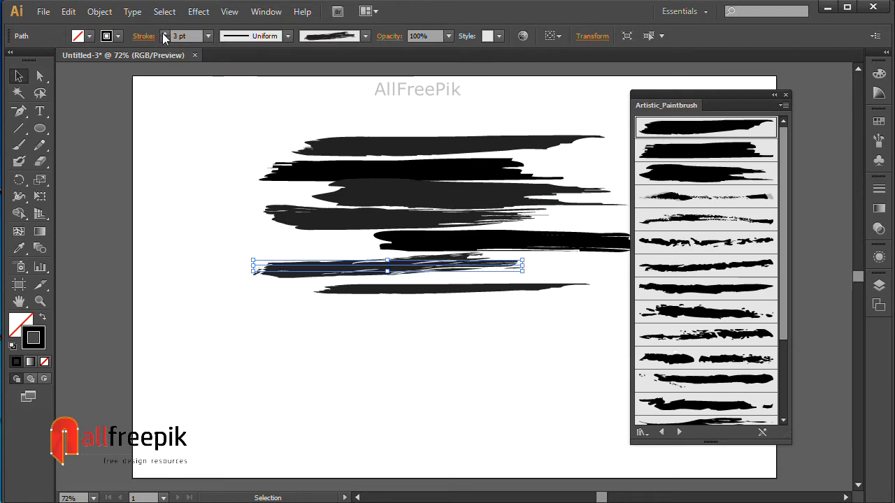
{"action": "left_click", "coordinate": [482, 288]}
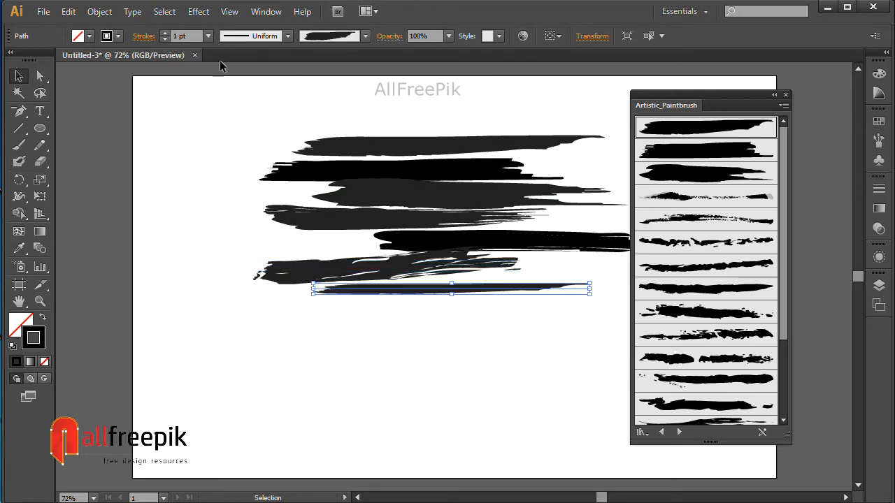
{"action": "left_click", "coordinate": [165, 32]}
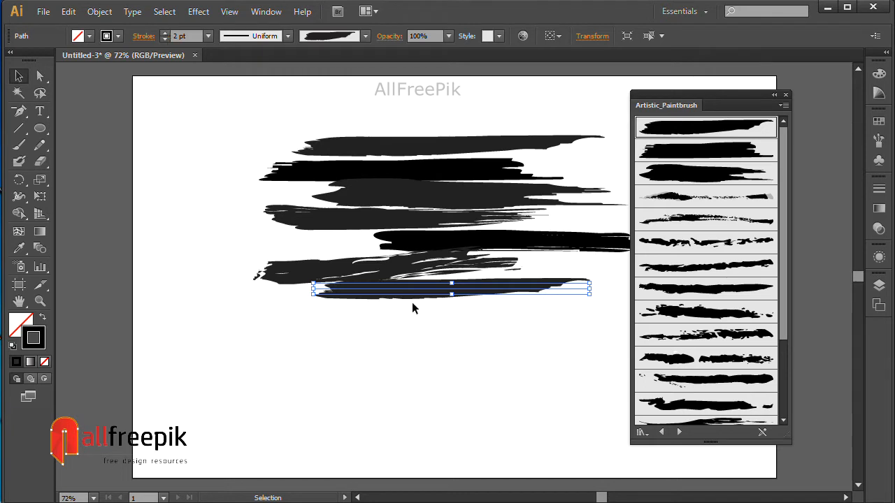
- Lengthen the fifth and third brush strokes toward the left, and the fourth and second ones toward the right
{"action": "left_click", "coordinate": [536, 344]}
{"action": "left_click_drag", "start_coordinate": [535, 343], "coordinate": [365, 343]}
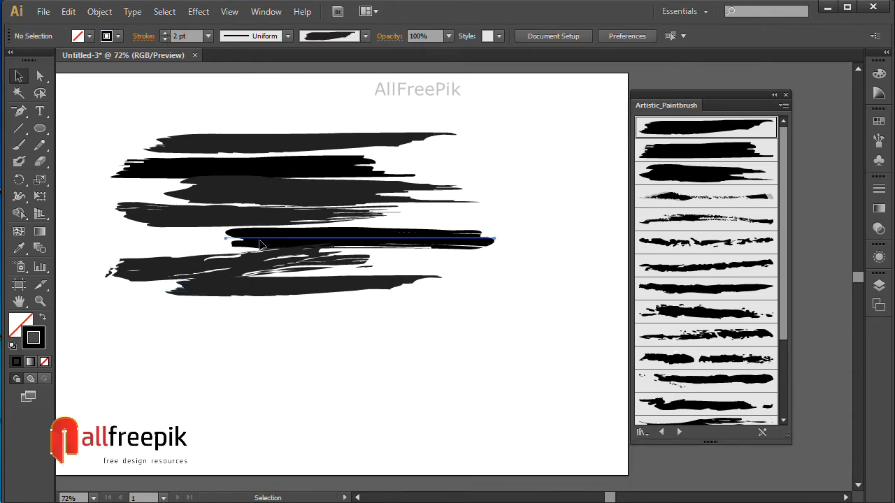
{"action": "left_click", "coordinate": [235, 242]}
{"action": "left_click_drag", "start_coordinate": [234, 242], "coordinate": [174, 238]}
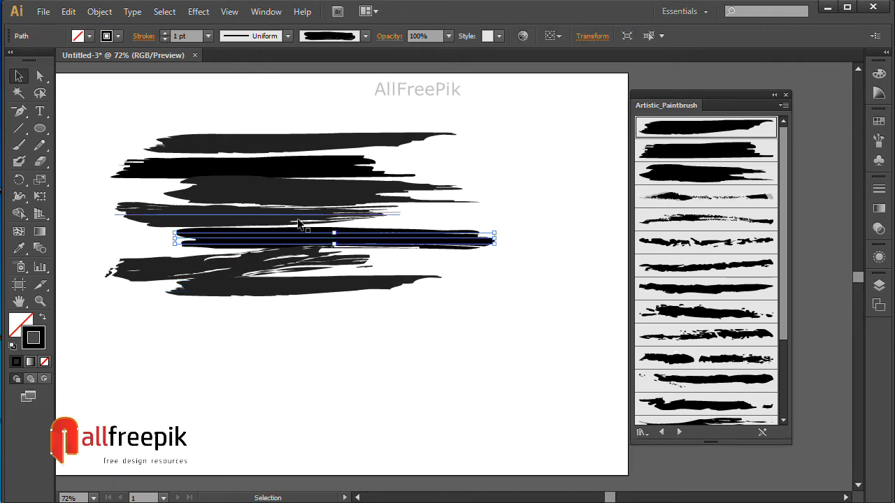
{"action": "left_click", "coordinate": [300, 221]}
{"action": "left_click_drag", "start_coordinate": [399, 216], "coordinate": [466, 216]}
{"action": "left_click", "coordinate": [389, 187]}
{"action": "left_click_drag", "start_coordinate": [178, 195], "coordinate": [144, 194]}
{"action": "left_click", "coordinate": [381, 174]}
{"action": "left_click_drag", "start_coordinate": [415, 167], "coordinate": [455, 167]}
- Stretch the sixth and bottom brush strokes to the right to roughly match the fifth stroke's right end
{"action": "left_click", "coordinate": [562, 216]}
{"action": "left_click", "coordinate": [318, 285]}
{"action": "left_click", "coordinate": [340, 272]}
{"action": "left_click_drag", "start_coordinate": [374, 262], "coordinate": [490, 264]}
{"action": "left_click", "coordinate": [383, 319]}
{"action": "left_click", "coordinate": [329, 286]}
{"action": "left_click_drag", "start_coordinate": [442, 287], "coordinate": [490, 288]}
{"action": "left_click", "coordinate": [485, 354]}
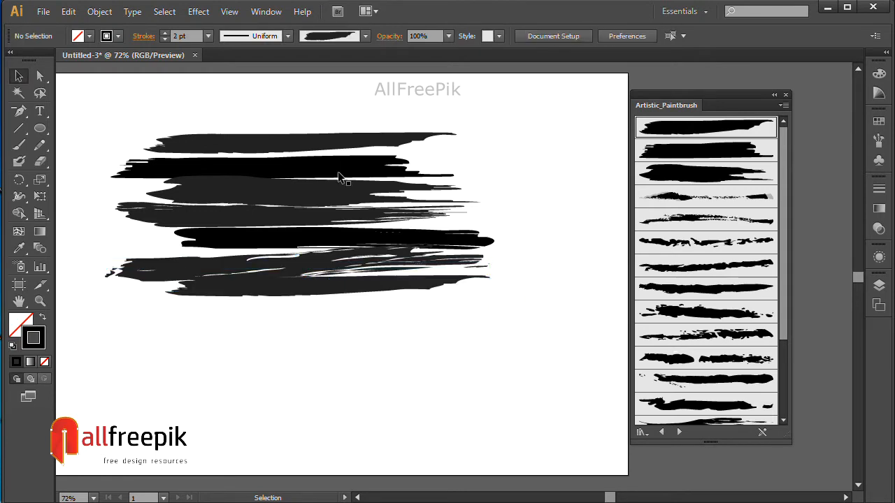
- Move the second, third, fourth and fifth brush strokes upward one by one to close the white gaps between them
{"action": "left_click", "coordinate": [235, 240]}
{"action": "left_click_drag", "start_coordinate": [148, 121], "coordinate": [483, 359]}
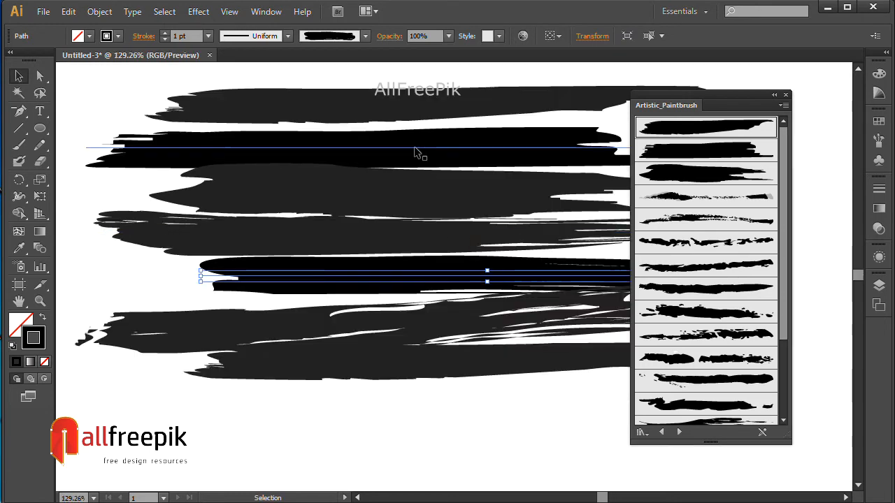
{"action": "mouse_move", "coordinate": [420, 144]}
{"action": "left_mouse_down"}
{"action": "mouse_move", "coordinate": [389, 144]}
{"action": "mouse_move", "coordinate": [416, 145]}
{"action": "left_mouse_up"}
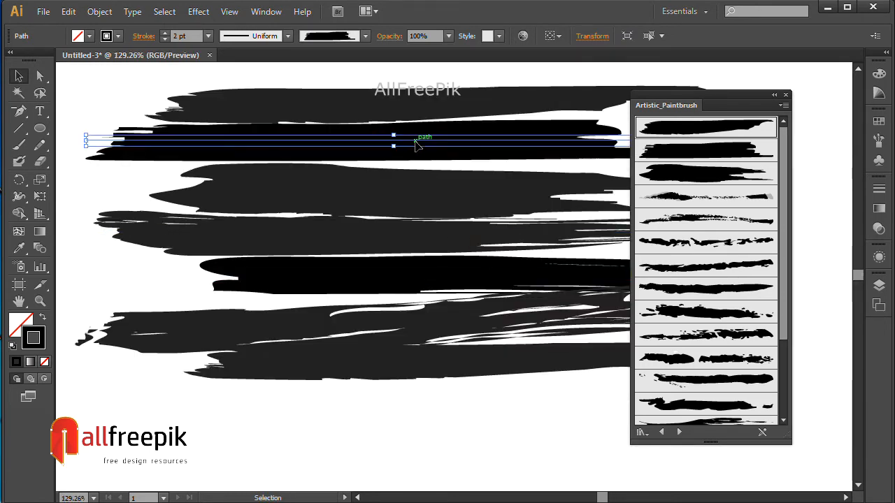
{"action": "left_click", "coordinate": [418, 195]}
{"action": "left_click_drag", "start_coordinate": [419, 194], "coordinate": [421, 184]}
{"action": "left_click", "coordinate": [419, 235]}
{"action": "mouse_move", "coordinate": [417, 237]}
{"action": "left_mouse_down"}
{"action": "mouse_move", "coordinate": [464, 235]}
{"action": "mouse_move", "coordinate": [462, 220]}
{"action": "left_mouse_up"}
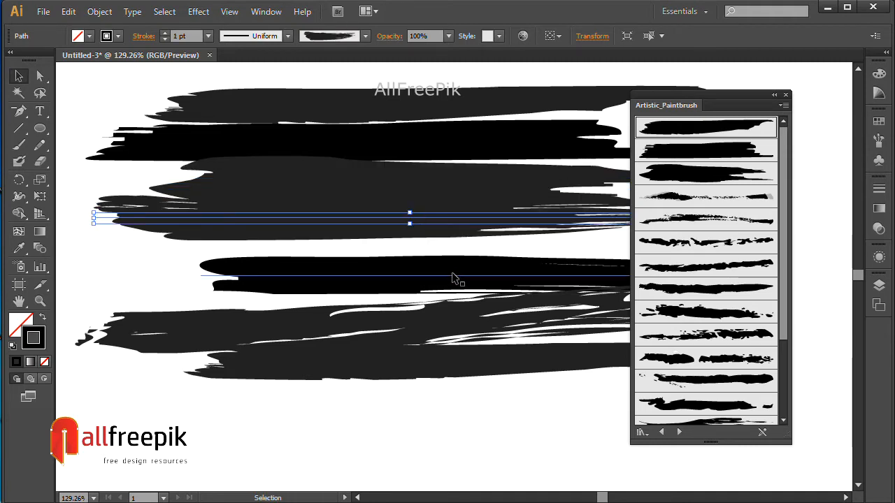
{"action": "left_click", "coordinate": [452, 279]}
{"action": "mouse_move", "coordinate": [454, 276]}
{"action": "left_mouse_down"}
{"action": "mouse_move", "coordinate": [456, 256]}
{"action": "mouse_move", "coordinate": [380, 210]}
{"action": "left_mouse_up"}
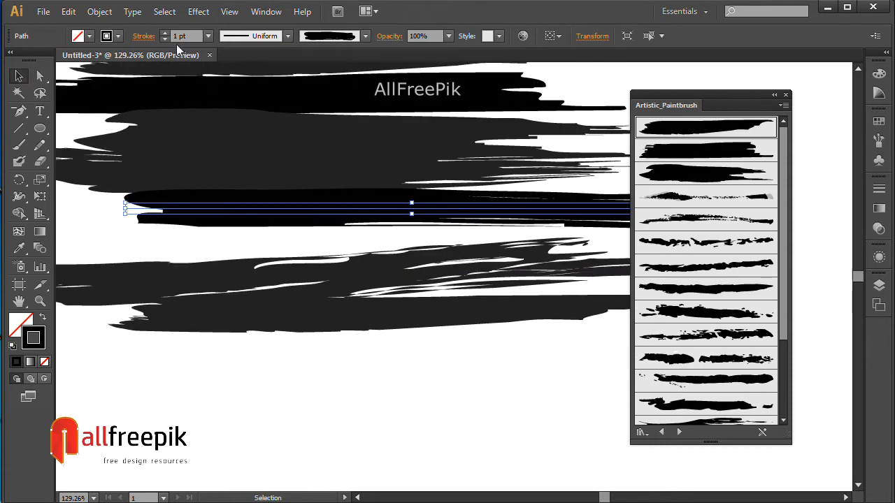
- Set the fifth brush stroke's weight to 1.5 pt and deselect it
{"action": "left_click", "coordinate": [165, 32]}
{"action": "left_click_drag", "start_coordinate": [282, 212], "coordinate": [304, 211]}
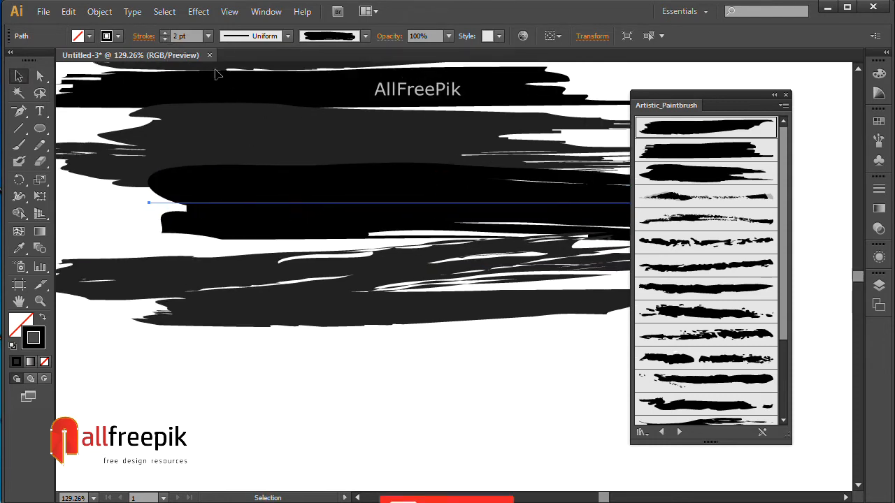
{"action": "type", "text": "1"}
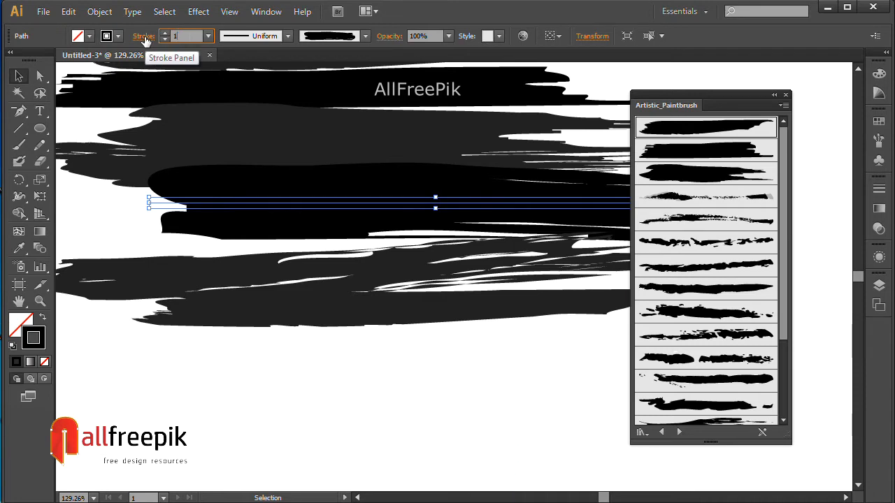
{"action": "key", "text": "Return"}
{"action": "key", "text": "ctrl+minus"}
{"action": "key", "text": "ctrl+minus"}
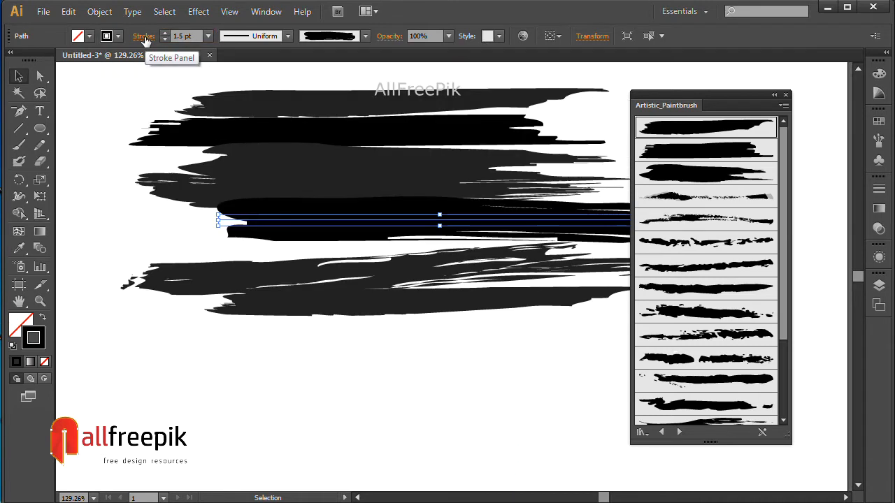
{"action": "left_click", "coordinate": [169, 141]}
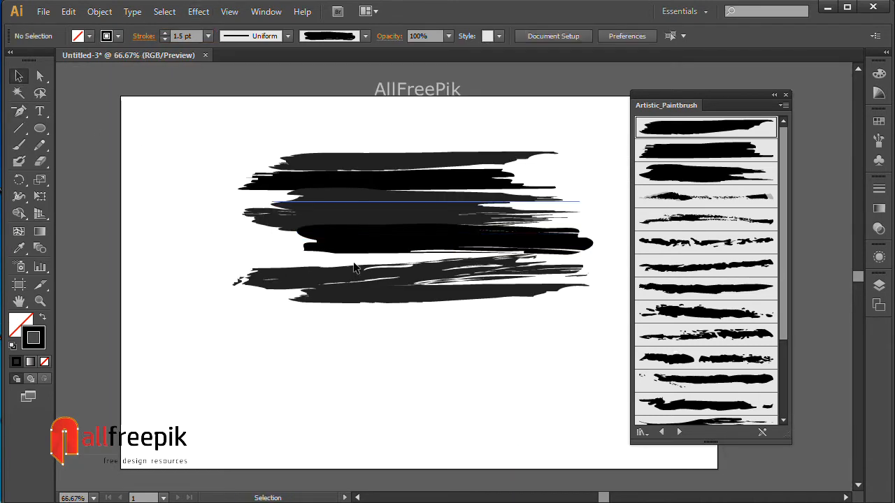
- Move the sixth brush stroke straight up until it meets the lower edge of the fifth stroke
{"action": "left_click_drag", "start_coordinate": [389, 278], "coordinate": [390, 267]}
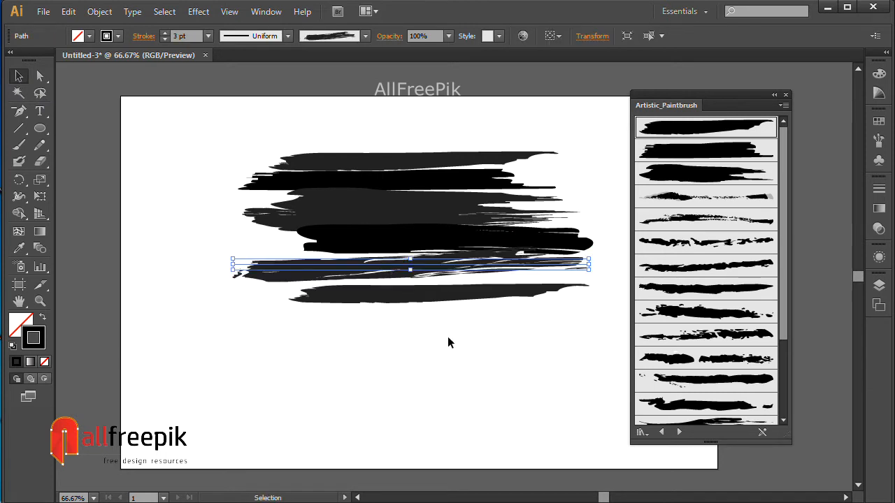
{"action": "key", "text": "Up"}
{"action": "key", "text": "Up"}
{"action": "key", "text": "Up"}
{"action": "key", "text": "Up"}
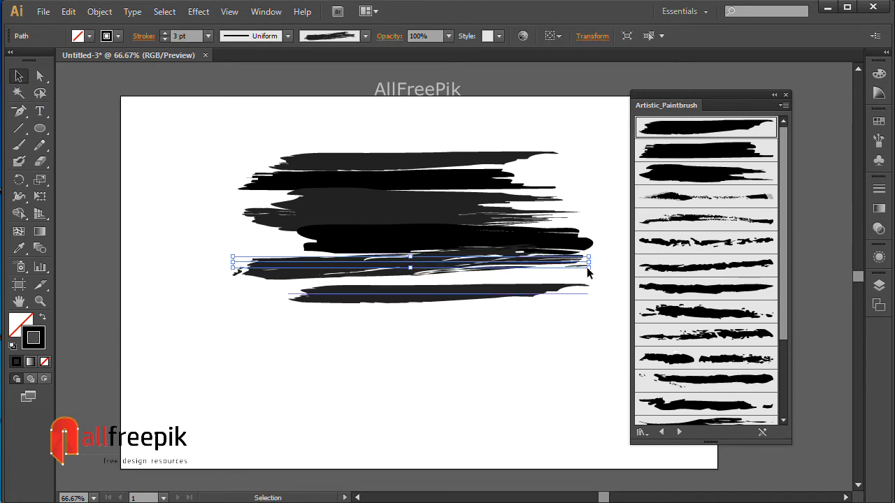
- Move the bottom brush stroke up about 35 px against the sixth one, and raise the sixth stroke slightly to overlap the fifth
{"action": "left_click_drag", "start_coordinate": [470, 293], "coordinate": [470, 277]}
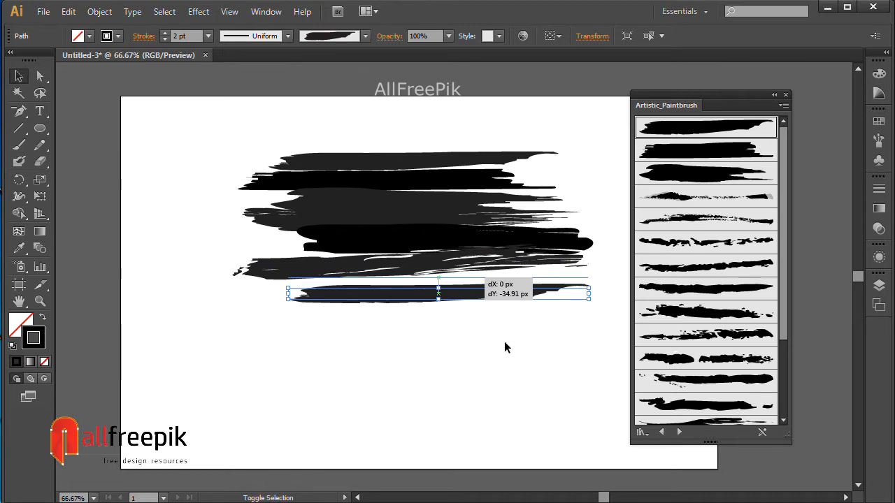
{"action": "left_click", "coordinate": [527, 364]}
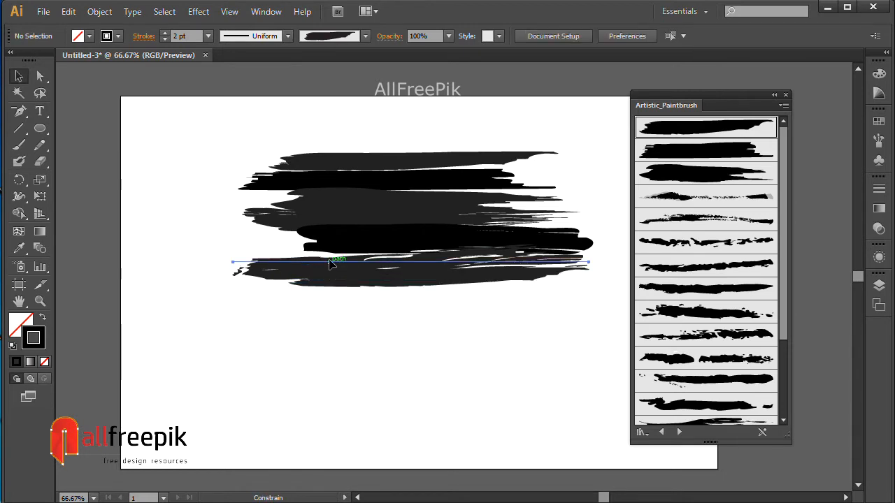
{"action": "left_click_drag", "start_coordinate": [329, 262], "coordinate": [329, 257]}
{"action": "left_click", "coordinate": [417, 332]}
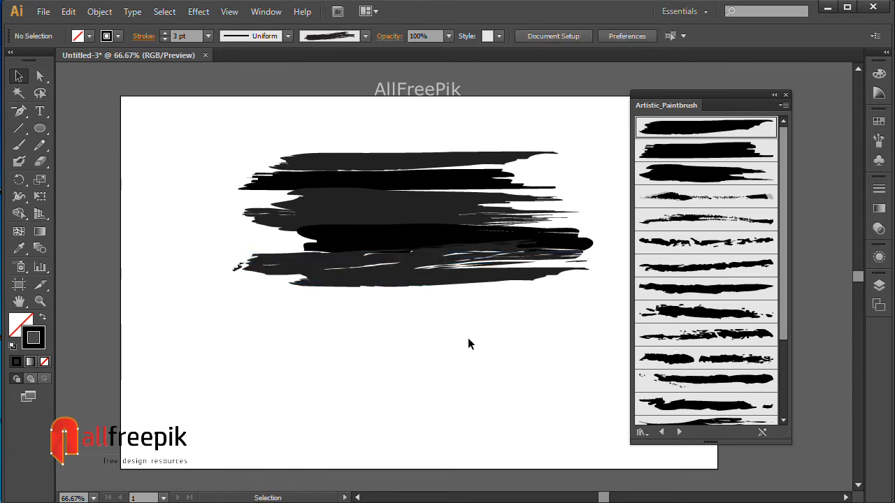
- Color the top brush stroke red and the second one orange using swatches
{"action": "left_click", "coordinate": [373, 161]}
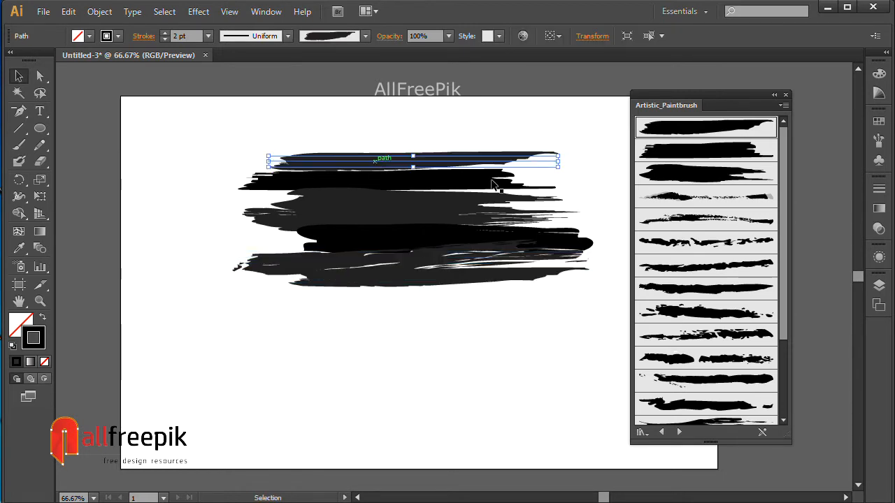
{"action": "left_click", "coordinate": [879, 121]}
{"action": "left_click", "coordinate": [807, 131]}
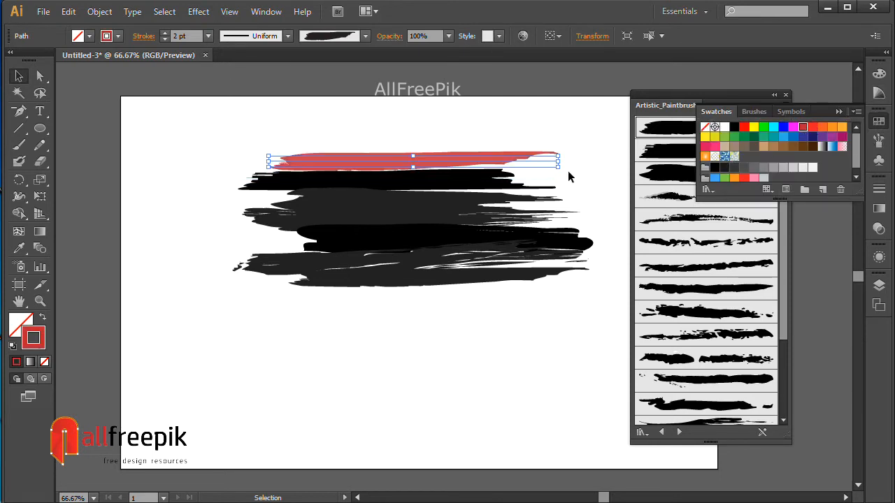
{"action": "left_click", "coordinate": [499, 185]}
{"action": "left_click", "coordinate": [831, 128]}
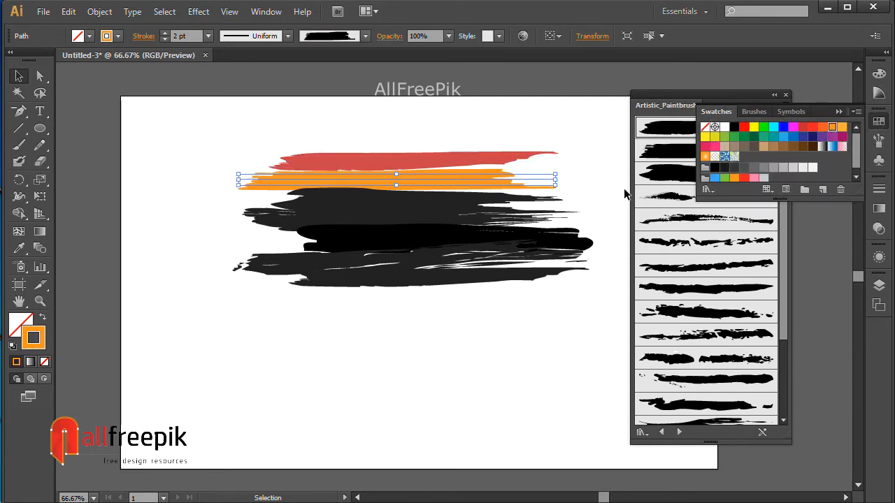
- Color the third brush stroke yellow and the fourth one green
{"action": "left_click", "coordinate": [439, 202]}
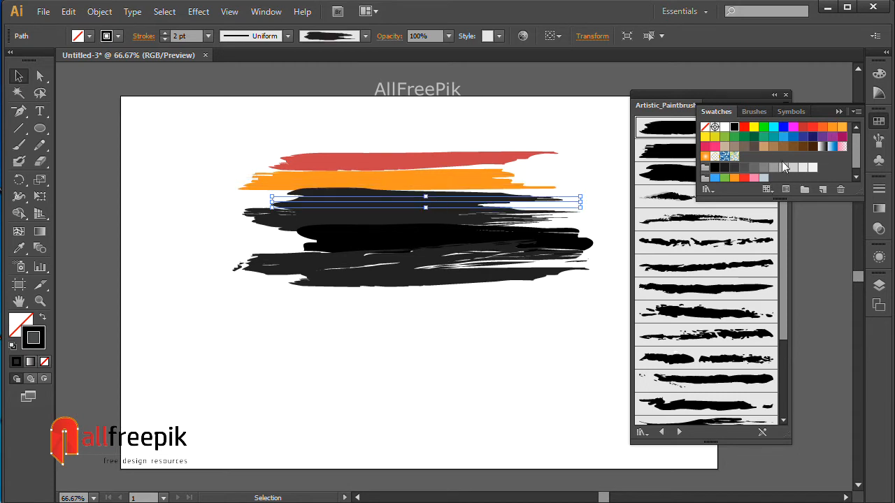
{"action": "left_click", "coordinate": [705, 138]}
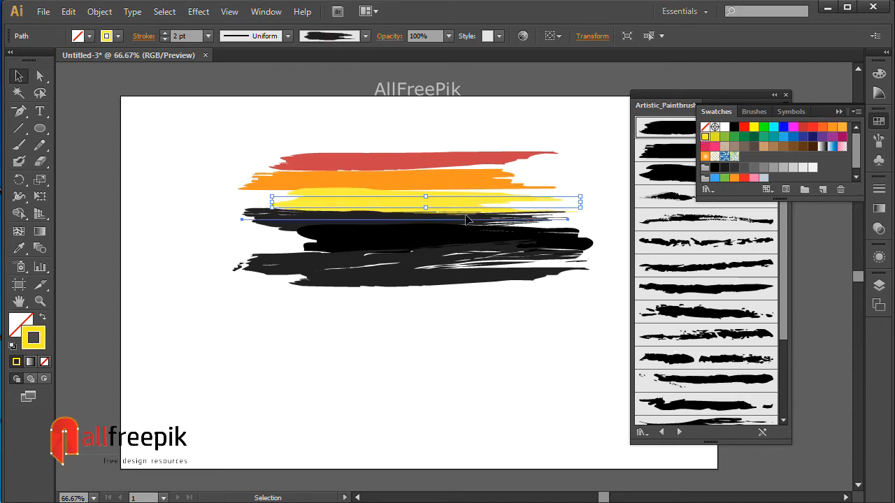
{"action": "left_click", "coordinate": [482, 219]}
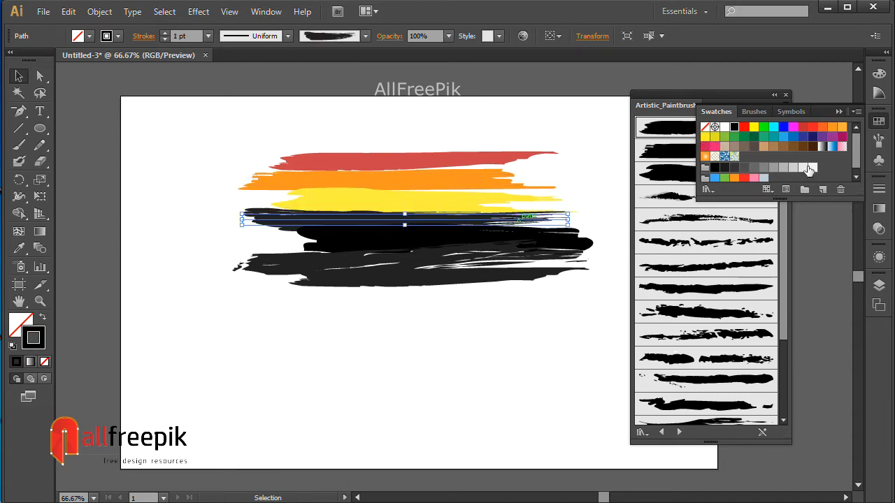
{"action": "left_click", "coordinate": [714, 138]}
{"action": "left_click", "coordinate": [735, 140]}
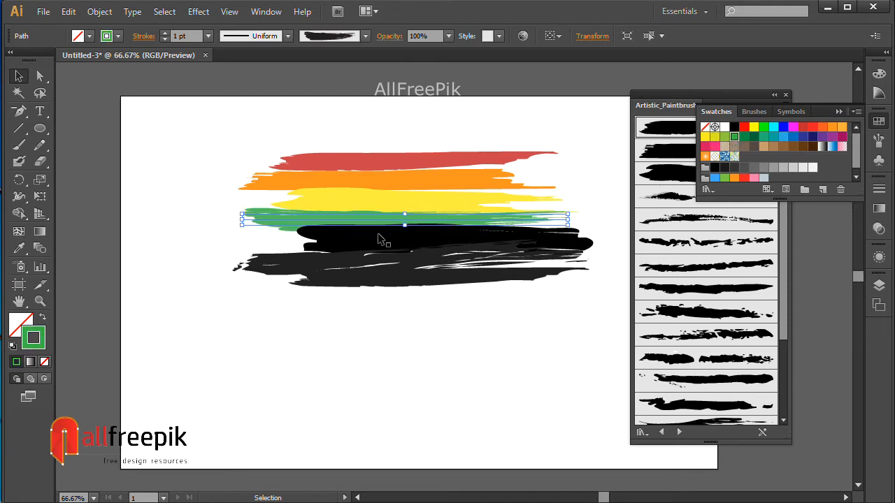
- Color the fifth brush stroke light blue and the sixth one indigo
{"action": "left_click", "coordinate": [379, 240]}
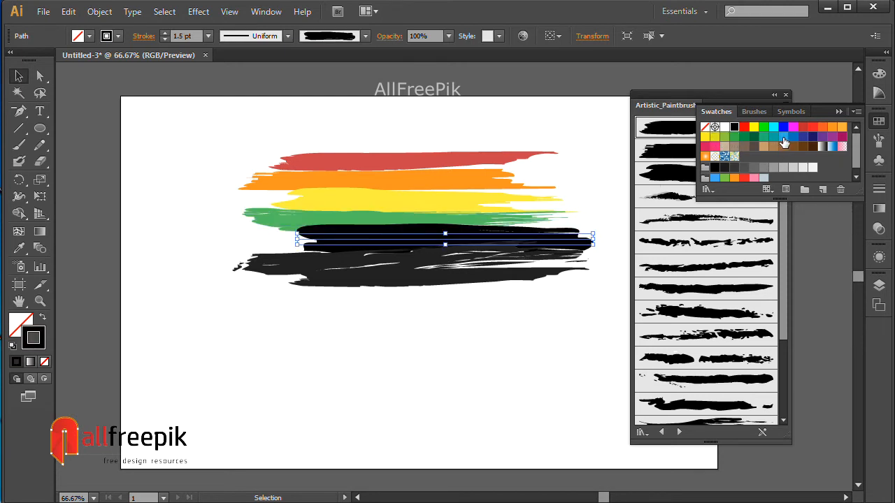
{"action": "left_click", "coordinate": [782, 142]}
{"action": "left_click", "coordinate": [451, 257]}
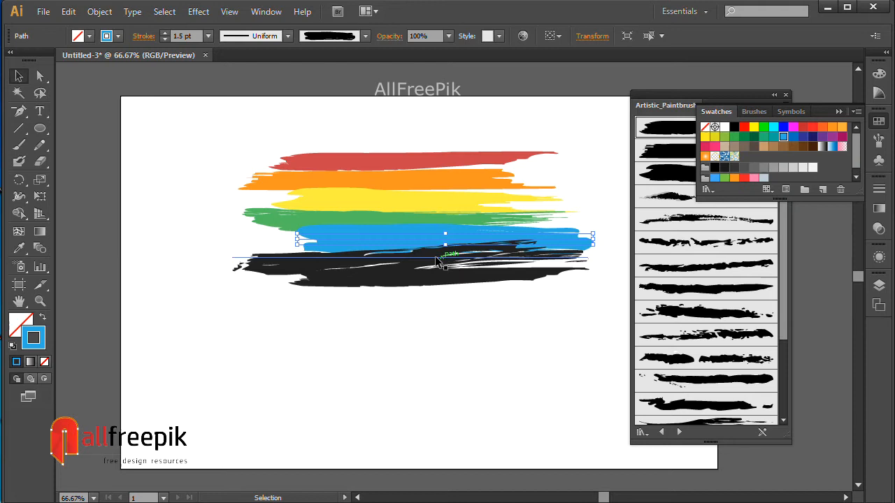
{"action": "left_click", "coordinate": [803, 140]}
- Color the bottom brush stroke dark navy blue and deselect it
{"action": "left_click", "coordinate": [519, 277]}
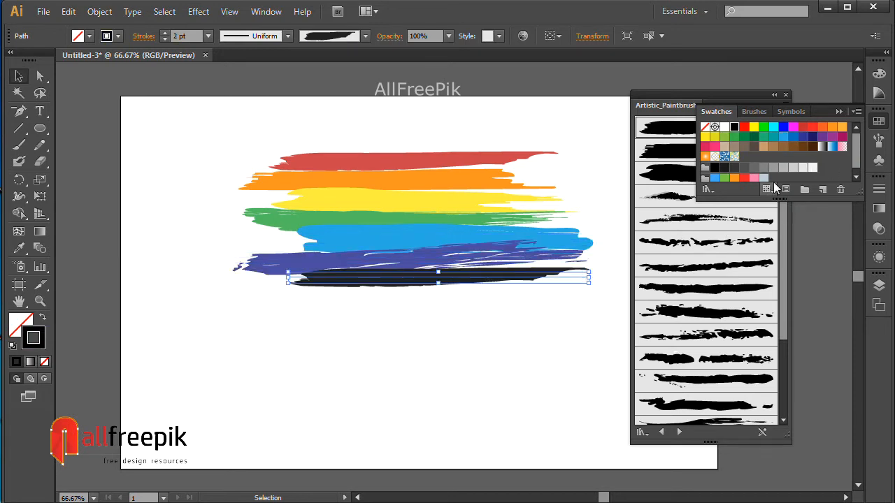
{"action": "left_click", "coordinate": [812, 137]}
{"action": "left_click", "coordinate": [517, 343]}
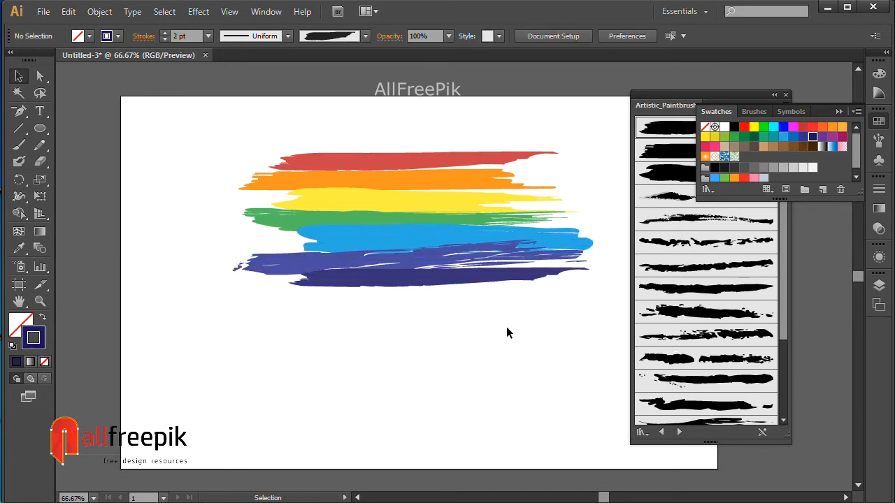
- Select all seven colored brush strokes and stretch them slightly to the left
{"action": "left_click_drag", "start_coordinate": [289, 120], "coordinate": [411, 346]}
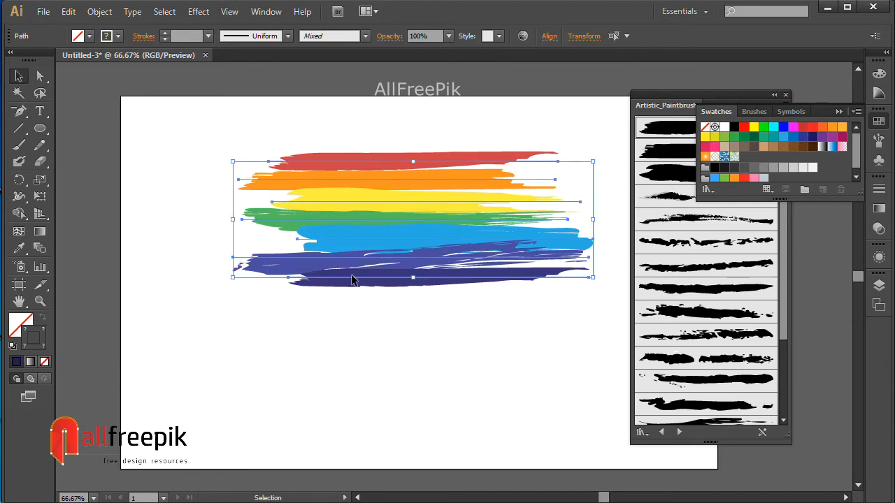
{"action": "left_click_drag", "start_coordinate": [235, 222], "coordinate": [223, 224]}
{"action": "key", "text": "space"}
{"action": "left_click_drag", "start_coordinate": [515, 303], "coordinate": [494, 295]}
- Expand the appearance of the selected brush strokes into filled shapes and deselect them
{"action": "left_click", "coordinate": [99, 12]}
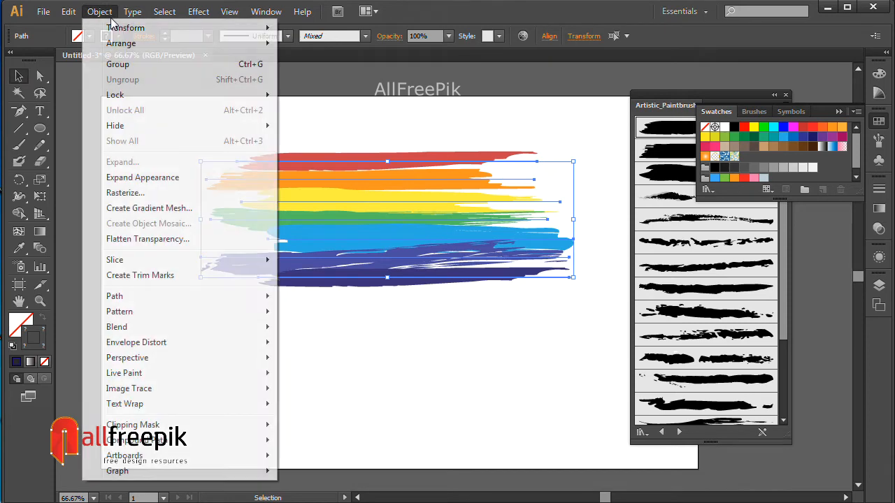
{"action": "left_click", "coordinate": [156, 179]}
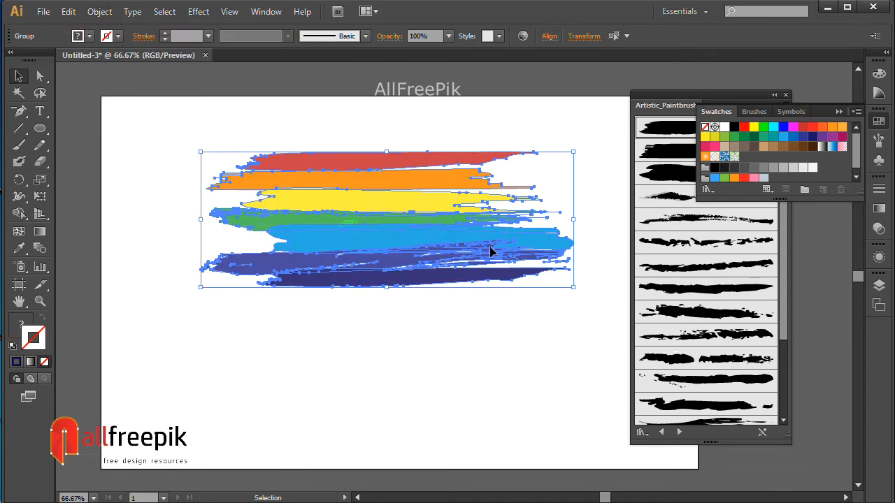
{"action": "left_click", "coordinate": [433, 340]}
- Select all the expanded strokes and start an Envelope Distort warp with the horizontal Arc style, previewing it on the artwork
{"action": "mouse_move", "coordinate": [521, 343]}
{"action": "left_mouse_down"}
{"action": "mouse_move", "coordinate": [340, 192]}
{"action": "mouse_move", "coordinate": [303, 144]}
{"action": "left_mouse_up"}
{"action": "left_click", "coordinate": [103, 14]}
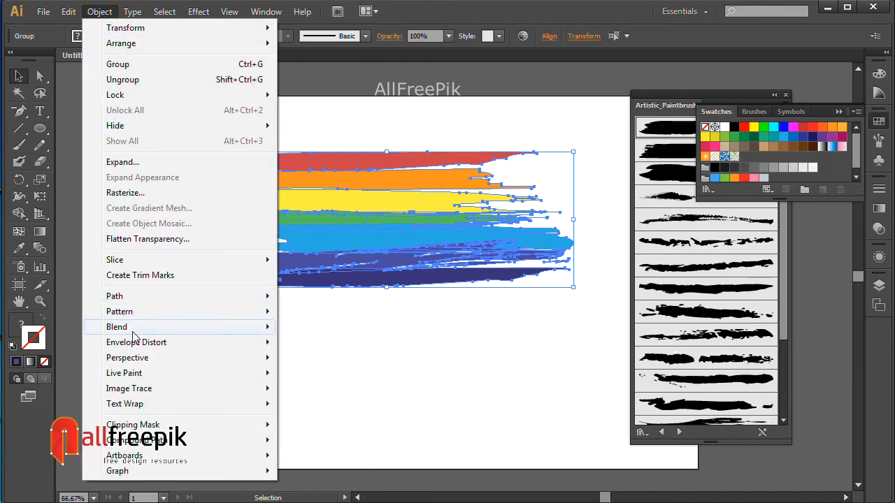
{"action": "mouse_move", "coordinate": [139, 344]}
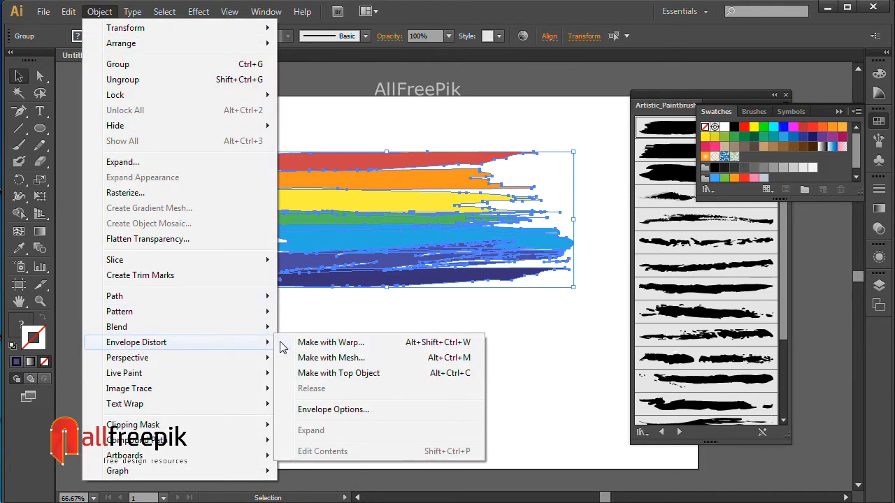
{"action": "left_click", "coordinate": [325, 344]}
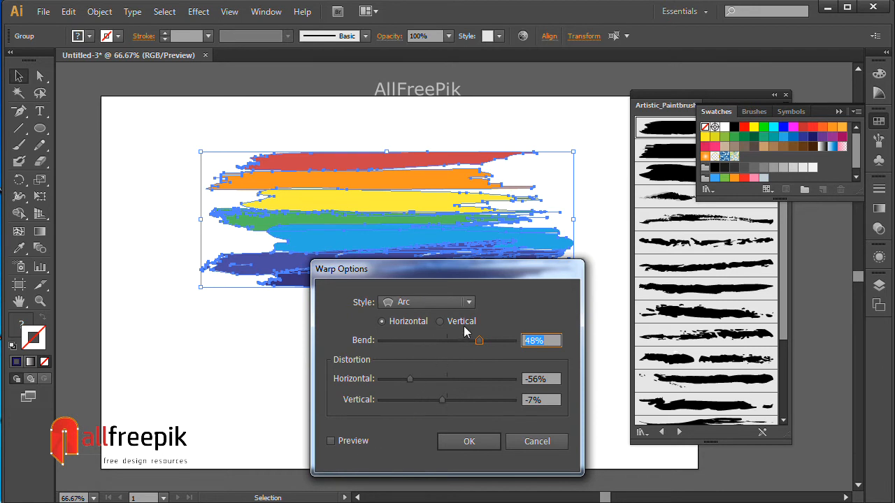
{"action": "left_click", "coordinate": [351, 441]}
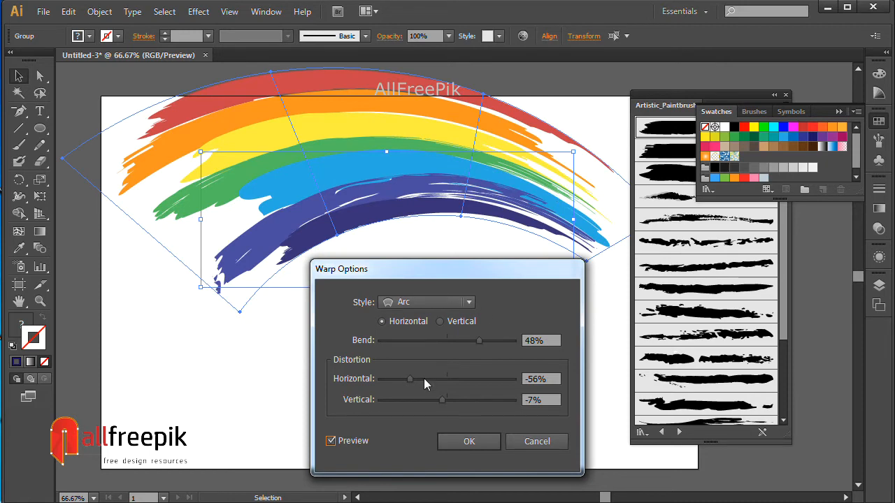
- Try the arc warp with a 52% bend, 49% horizontal distortion and 5% vertical distortion
{"action": "left_click", "coordinate": [472, 379]}
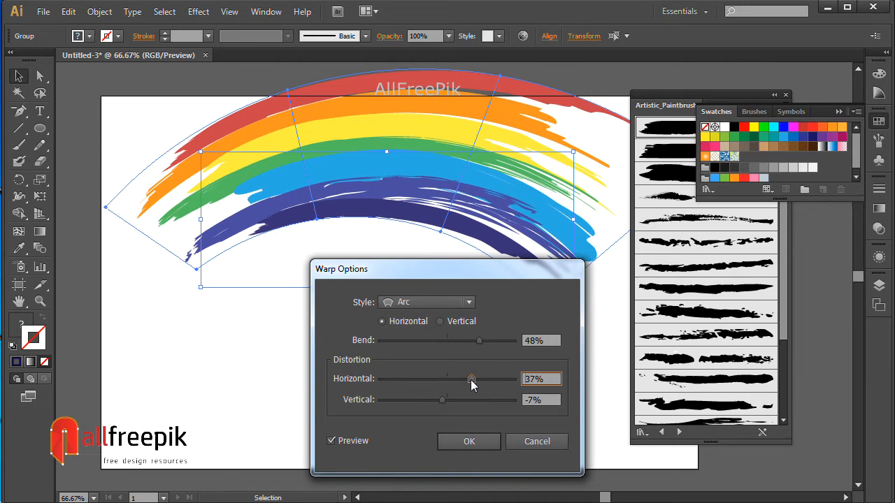
{"action": "left_click", "coordinate": [472, 379]}
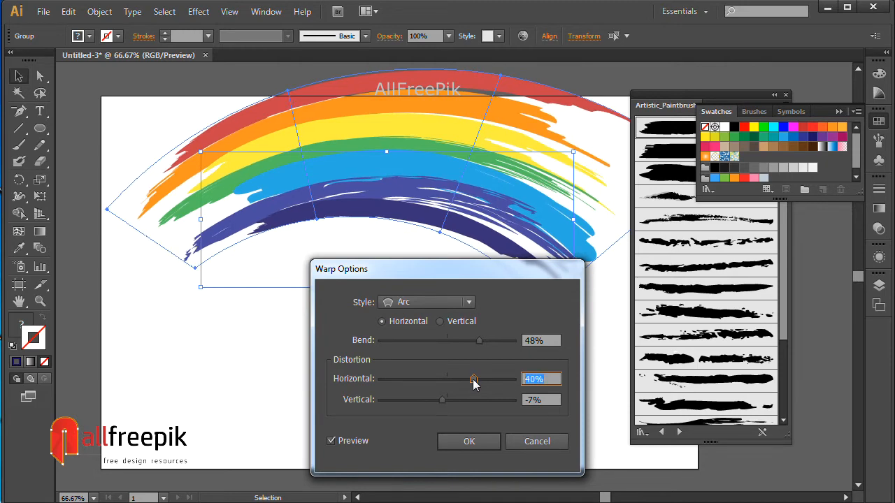
{"action": "left_click_drag", "start_coordinate": [478, 341], "coordinate": [481, 342]}
{"action": "left_click_drag", "start_coordinate": [443, 403], "coordinate": [452, 400]}
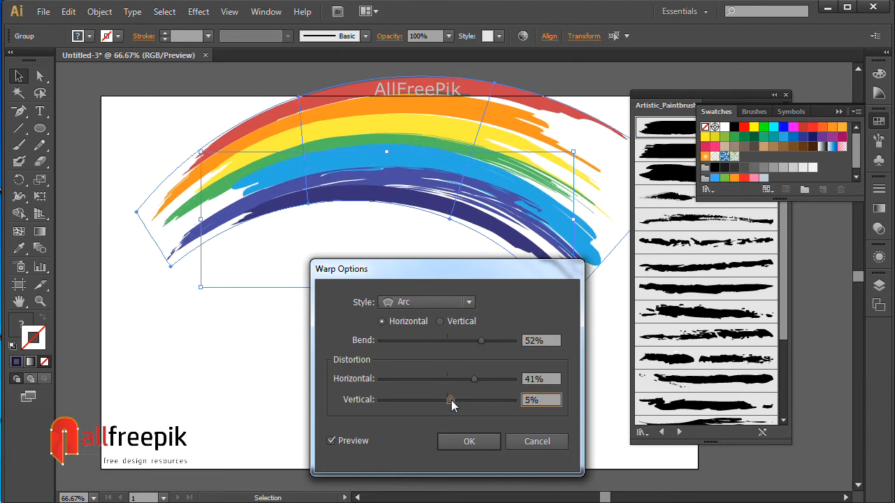
{"action": "left_click_drag", "start_coordinate": [470, 373], "coordinate": [479, 376]}
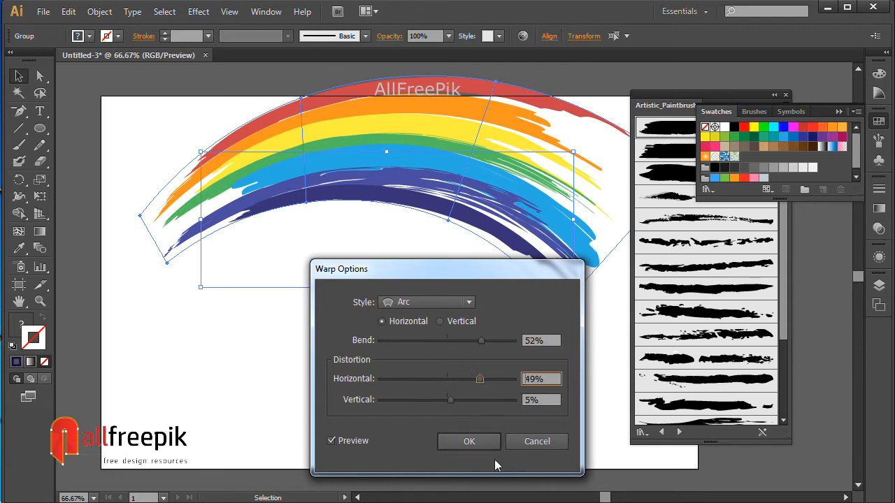
- Set the warp's horizontal and vertical distortion both to 50%
{"action": "type", "text": "50"}
{"action": "key", "text": "Tab"}
{"action": "type", "text": "50"}
- Set the warp's bend to 50% and its vertical distortion to 5%
{"action": "key", "text": "shift+Tab"}
{"action": "key", "text": "shift+Tab"}
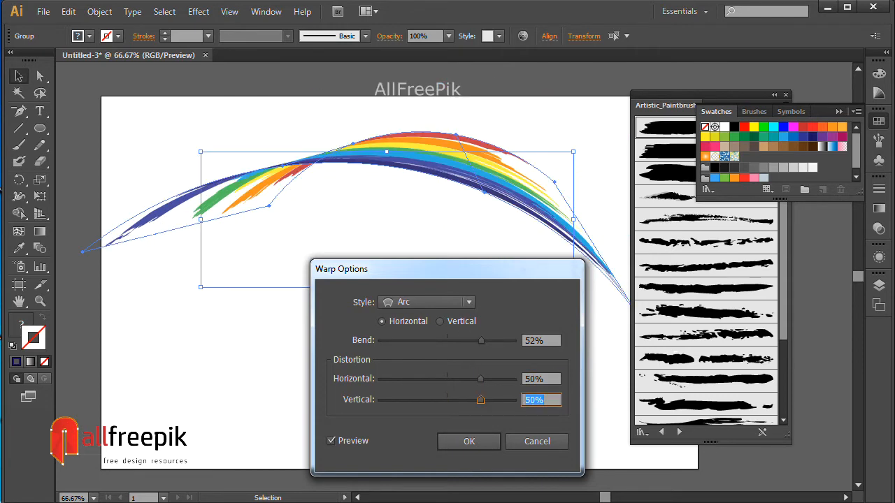
{"action": "type", "text": "50"}
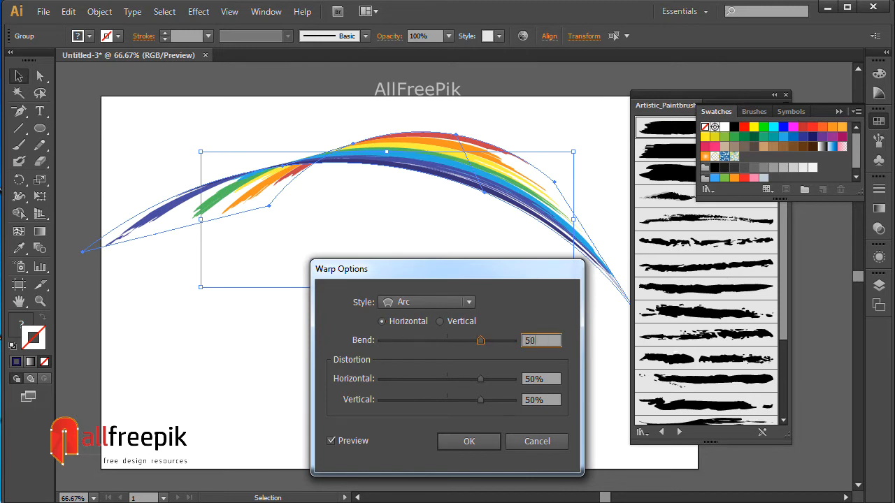
{"action": "key", "text": "Tab"}
{"action": "key", "text": "Tab"}
{"action": "key", "text": "Tab"}
{"action": "key", "text": "shift+Tab"}
{"action": "type", "text": "5"}
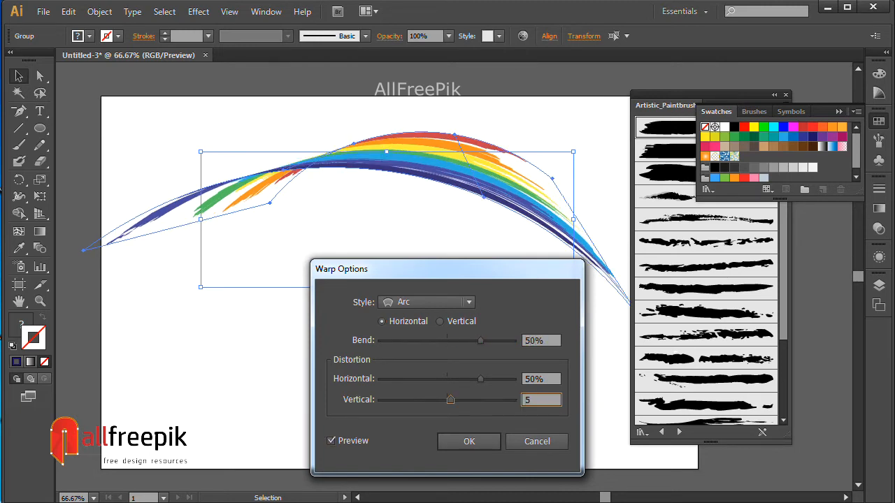
{"action": "key", "text": "Tab"}
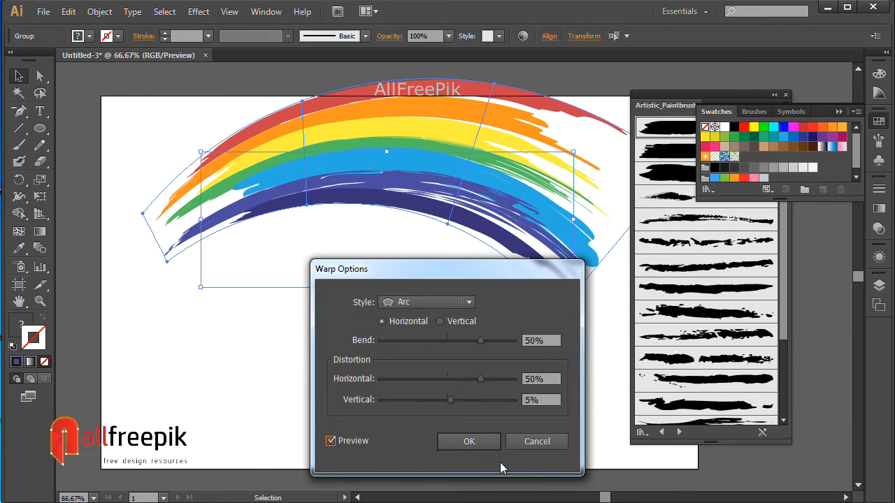
- Apply the arc warp and move the bent rainbow down onto the artboard
{"action": "left_click", "coordinate": [486, 448]}
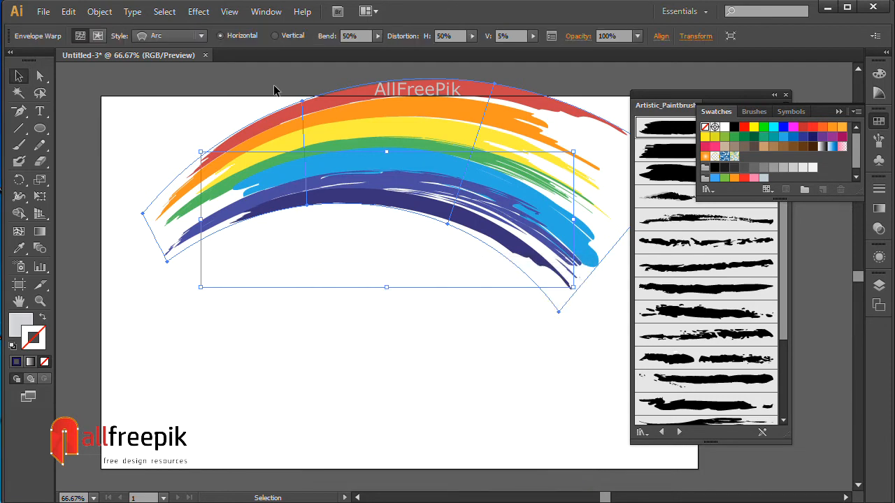
{"action": "mouse_move", "coordinate": [334, 184]}
{"action": "left_mouse_down"}
{"action": "mouse_move", "coordinate": [328, 202]}
{"action": "mouse_move", "coordinate": [340, 198]}
{"action": "left_mouse_up"}
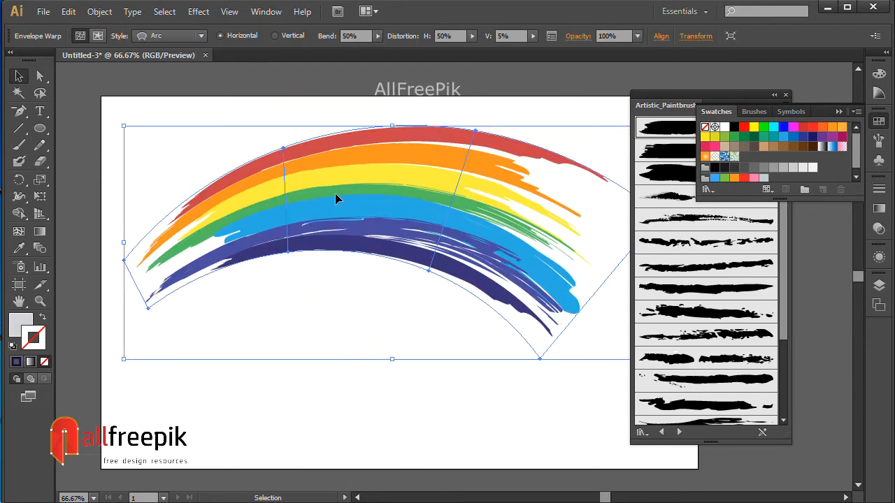
- Expand the warped rainbow's envelope into plain paths
{"action": "left_click", "coordinate": [99, 12]}
{"action": "left_click", "coordinate": [136, 161]}
{"action": "left_click", "coordinate": [433, 339]}
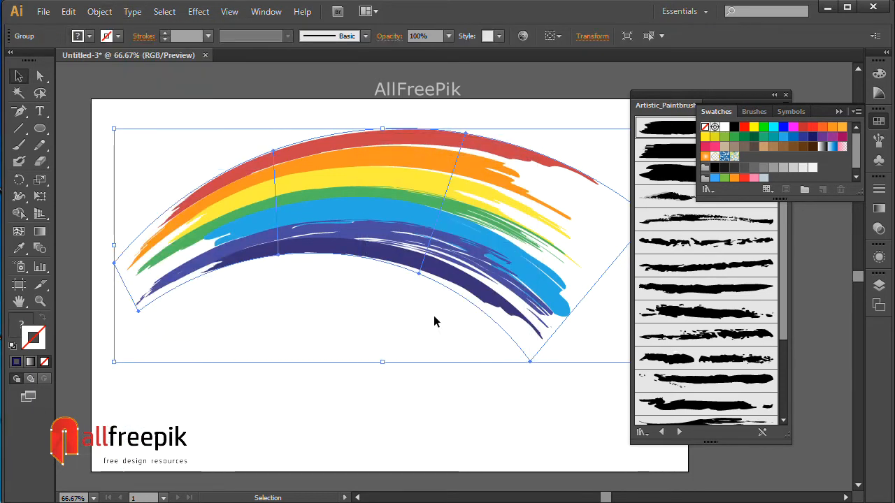
{"action": "key", "text": "ctrl+minus"}
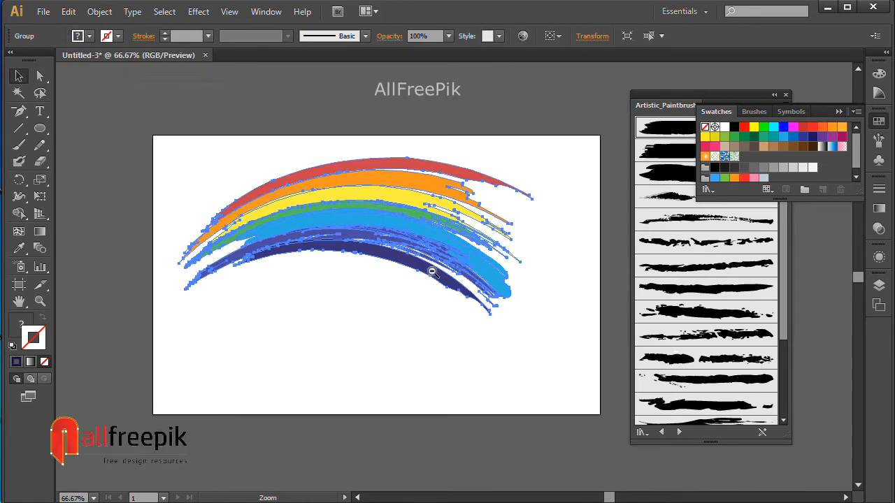
- Enlarge the expanded rainbow until it nearly spans the artboard and runs past its left edge, and clear the selection
{"action": "left_click_drag", "start_coordinate": [179, 315], "coordinate": [112, 345]}
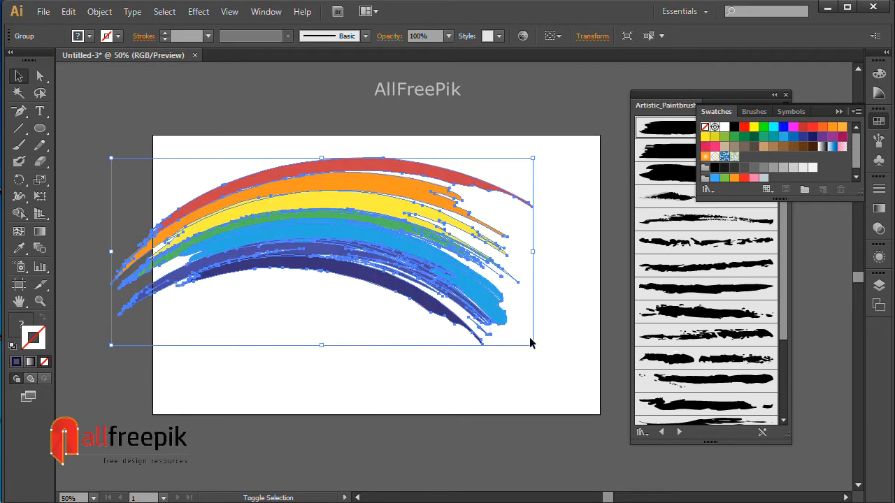
{"action": "left_click_drag", "start_coordinate": [531, 348], "coordinate": [592, 383]}
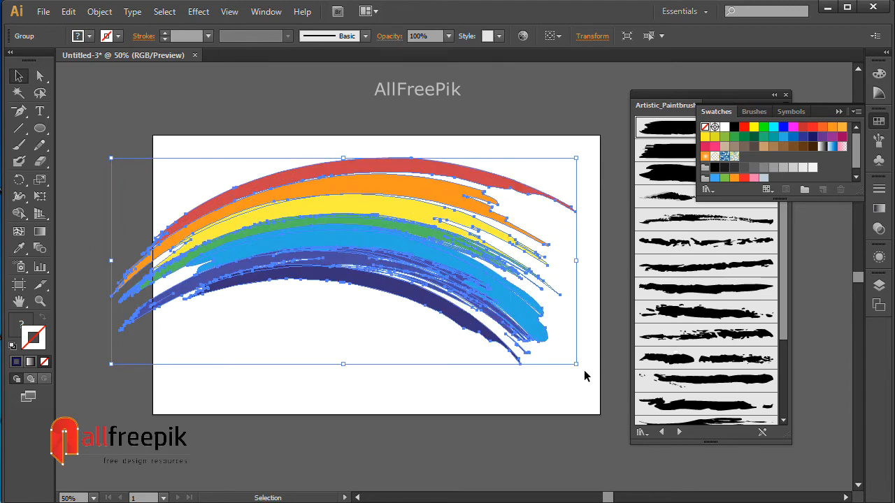
{"action": "left_click", "coordinate": [584, 369]}
{"action": "left_click_drag", "start_coordinate": [564, 386], "coordinate": [374, 178]}
{"action": "left_click_drag", "start_coordinate": [580, 367], "coordinate": [577, 372]}
{"action": "left_click", "coordinate": [395, 348]}
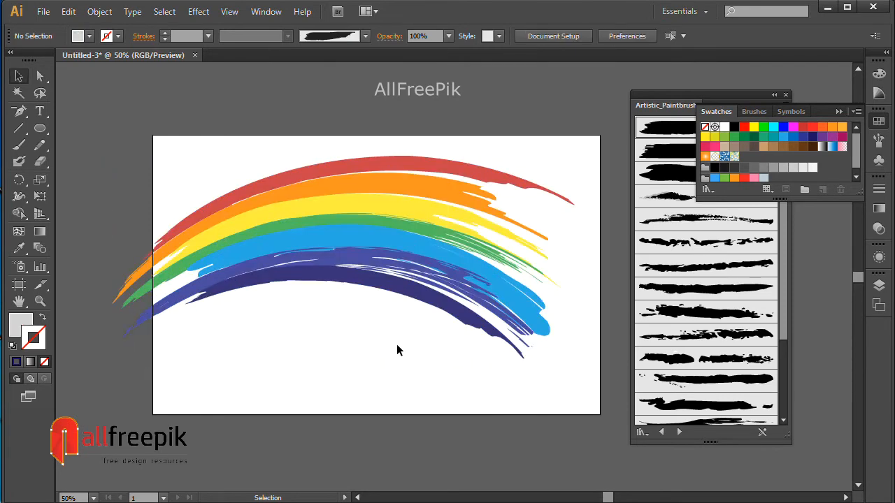
- Select the whole rainbow, enlarge it a little more and rotate it slightly counter-clockwise
{"action": "left_click_drag", "start_coordinate": [413, 334], "coordinate": [229, 250]}
{"action": "left_click_drag", "start_coordinate": [375, 239], "coordinate": [375, 239]}
{"action": "left_click_drag", "start_coordinate": [524, 178], "coordinate": [577, 146]}
{"action": "left_click", "coordinate": [538, 157]}
- Reposition the rainbow so it bleeds off the artboard's left edge, nudging it slightly right and down
{"action": "left_click_drag", "start_coordinate": [414, 247], "coordinate": [406, 250]}
{"action": "key", "text": "Right"}
{"action": "key", "text": "Right"}
{"action": "key", "text": "Down"}
{"action": "key", "text": "Down"}
{"action": "key", "text": "Down"}
{"action": "key", "text": "Down"}
{"action": "key", "text": "Down"}
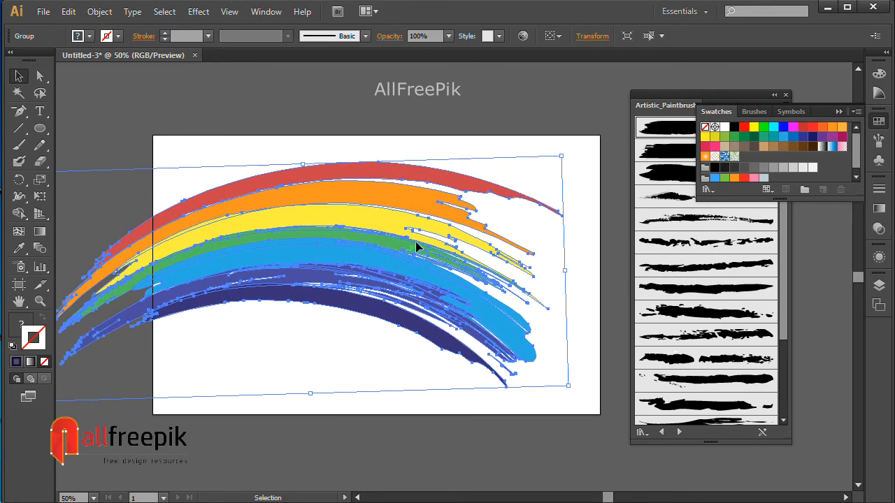
- Copy the rainbow, paste the duplicate in front and shift it slightly downward
{"action": "left_click", "coordinate": [68, 11]}
{"action": "left_click", "coordinate": [102, 80]}
{"action": "left_click", "coordinate": [70, 12]}
{"action": "left_click", "coordinate": [115, 114]}
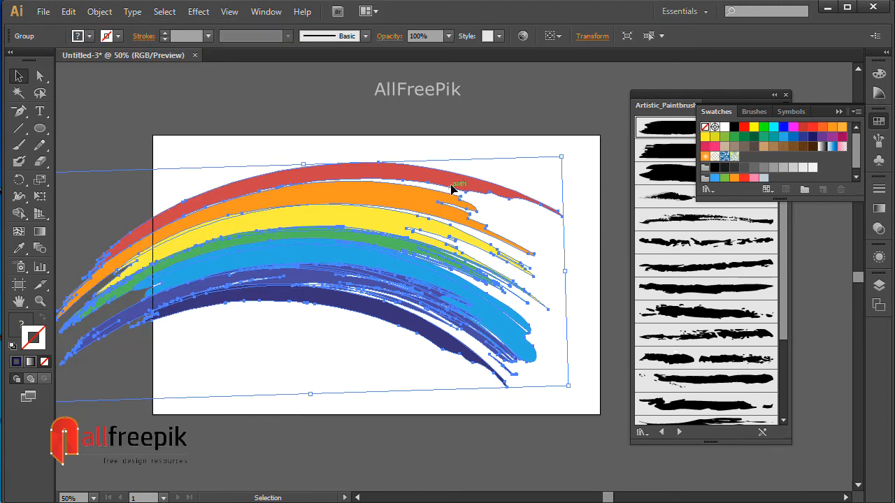
{"action": "left_click_drag", "start_coordinate": [464, 190], "coordinate": [493, 214]}
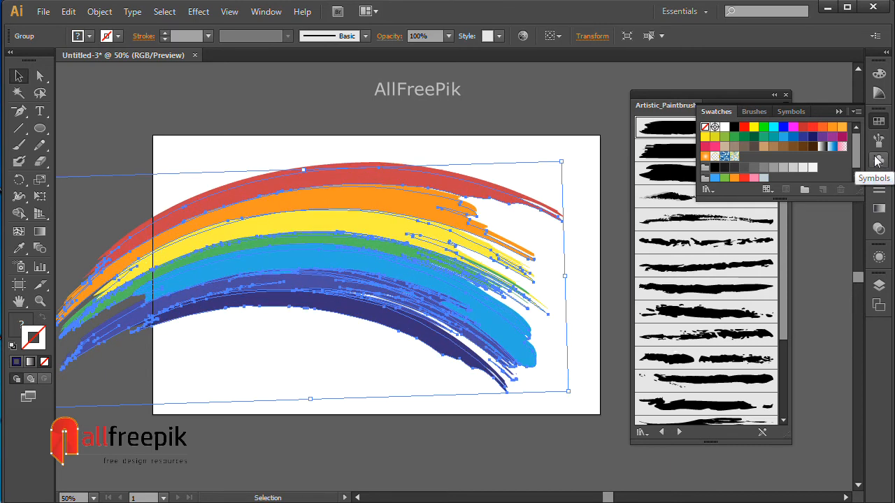
- Send the shifted rainbow duplicate to the back and clear the selection
{"action": "right_click", "coordinate": [509, 203]}
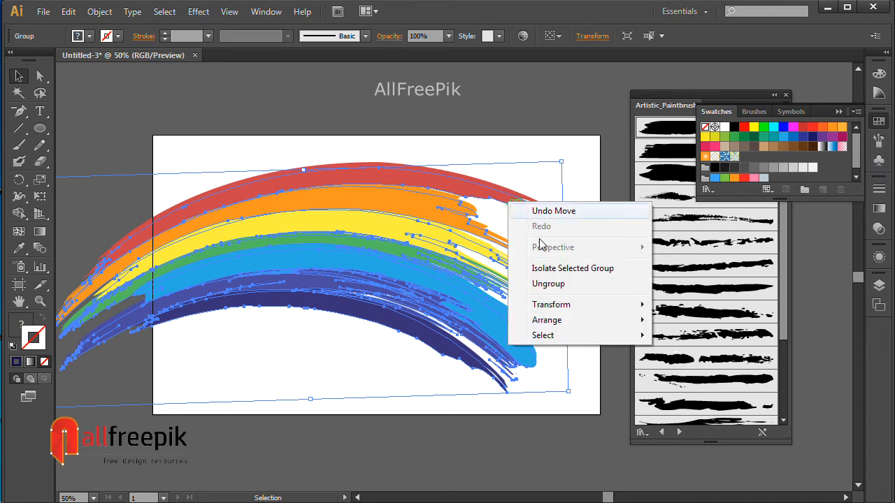
{"action": "mouse_move", "coordinate": [632, 320]}
{"action": "left_click", "coordinate": [712, 365]}
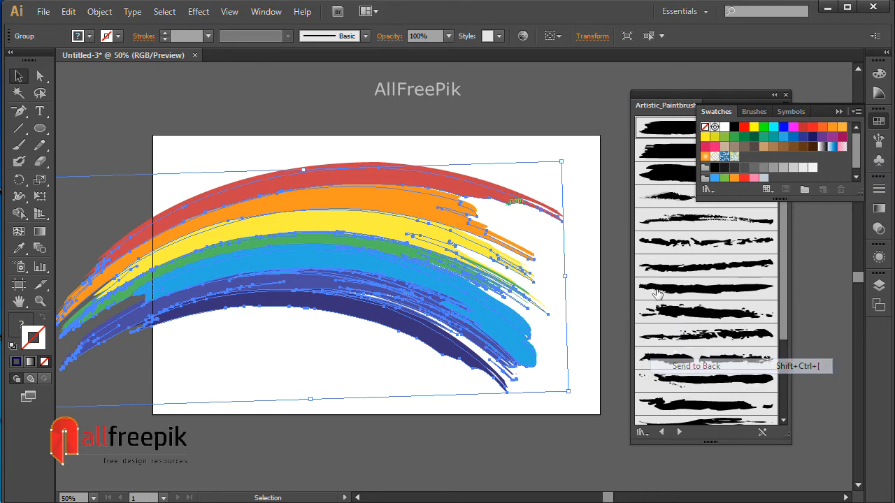
{"action": "left_click", "coordinate": [433, 152]}
{"action": "left_click", "coordinate": [411, 171]}
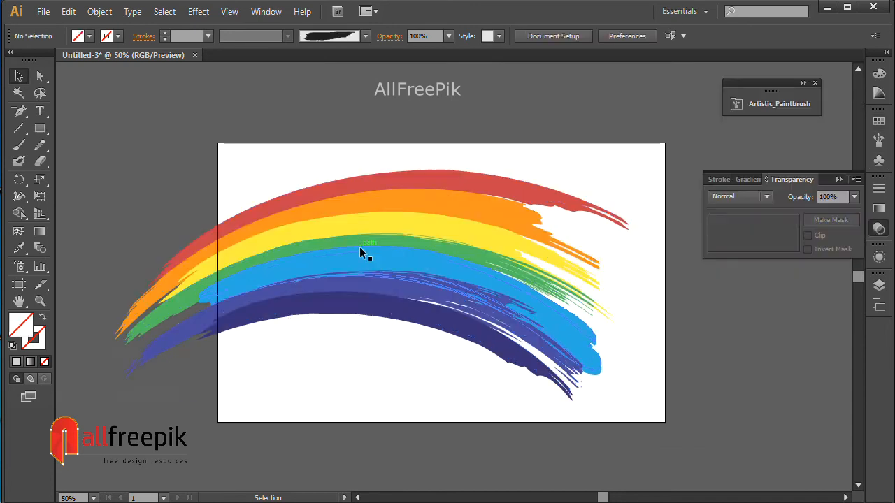
- Set the front rainbow's blending mode to Multiply
{"action": "left_click", "coordinate": [361, 250]}
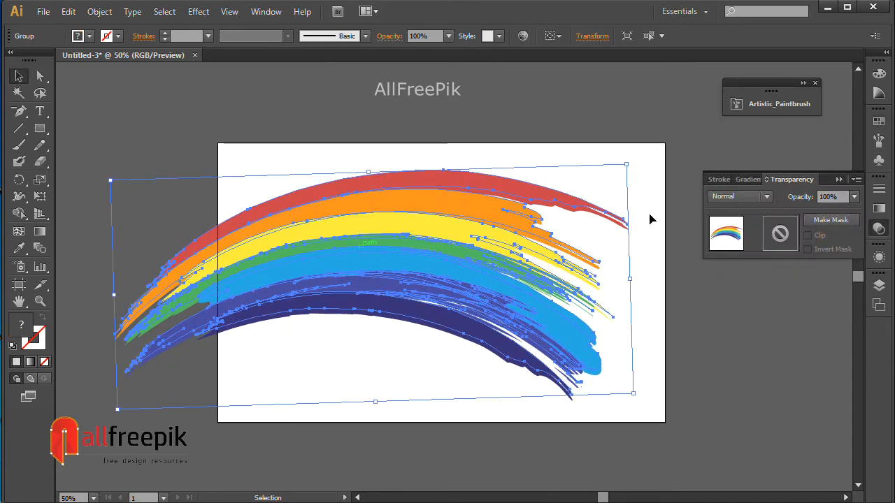
{"action": "left_click", "coordinate": [734, 197]}
{"action": "left_click", "coordinate": [731, 246]}
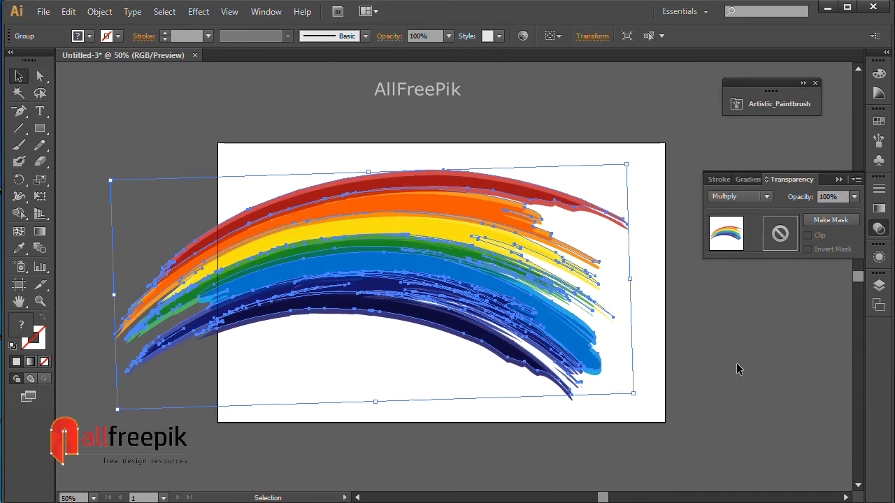
{"action": "left_click", "coordinate": [736, 363]}
- Draw a rectangle without fill or stroke covering the whole artboard on top of the rainbows
{"action": "left_click", "coordinate": [240, 163]}
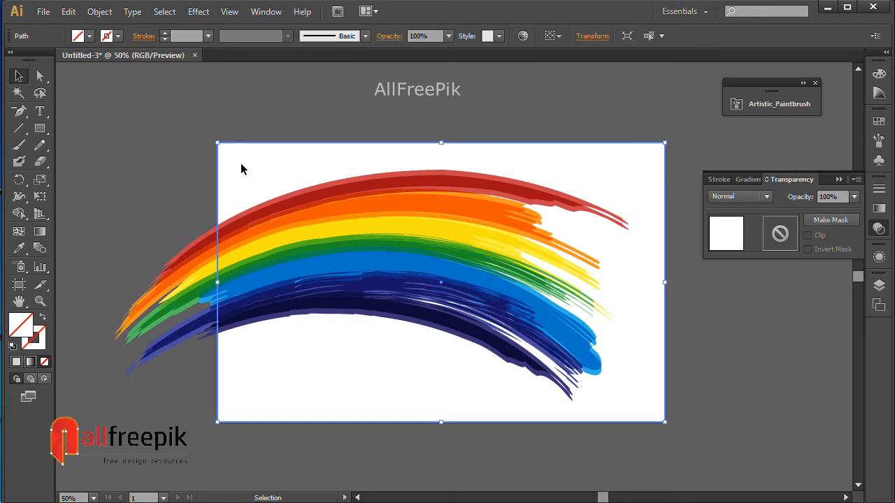
{"action": "left_click", "coordinate": [137, 143]}
{"action": "left_click", "coordinate": [41, 129]}
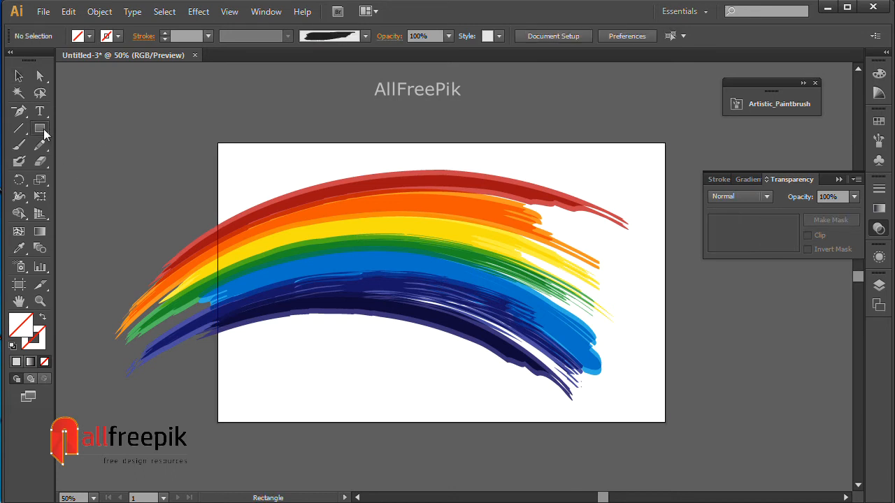
{"action": "left_click_drag", "start_coordinate": [215, 143], "coordinate": [665, 425]}
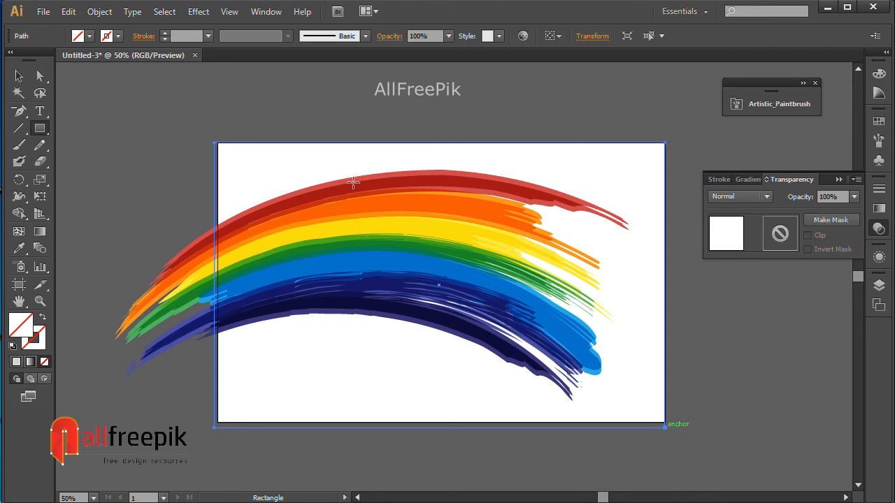
{"action": "left_click", "coordinate": [19, 75]}
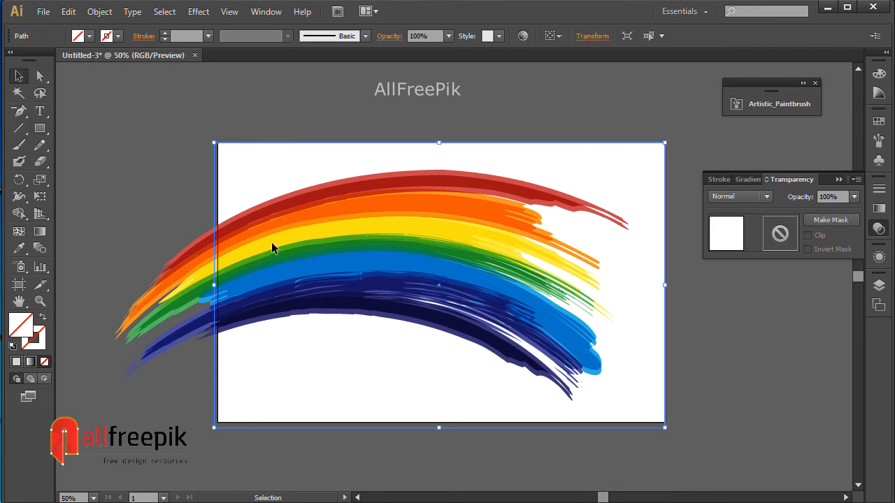
- Select both rainbows with the rectangle and make a clipping mask that crops them to the artboard
{"action": "left_click_drag", "start_coordinate": [186, 150], "coordinate": [399, 323]}
{"action": "right_click", "coordinate": [398, 299]}
{"action": "left_click", "coordinate": [471, 386]}
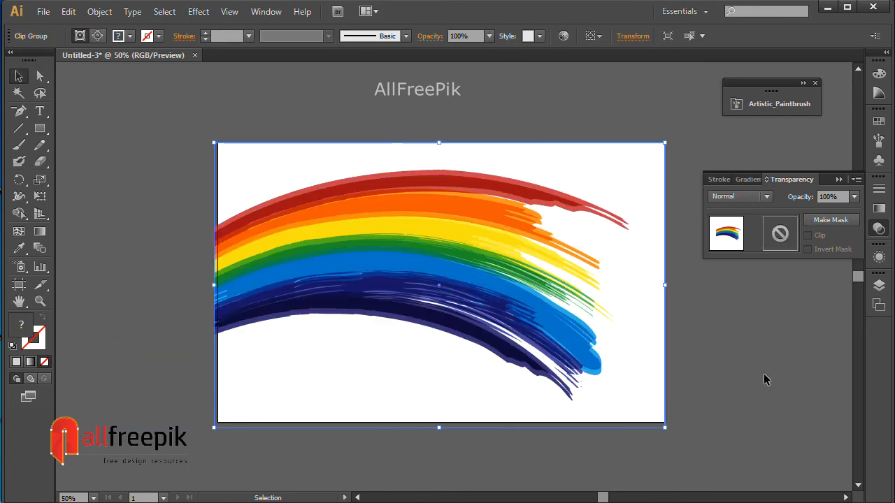
{"action": "left_click", "coordinate": [767, 379]}
- Zoom in on the clipped artwork, put away the Transparency and Artistic_Paintbrush panels, and clear the selection
{"action": "key", "text": "ctrl+space"}
{"action": "left_click_drag", "start_coordinate": [207, 139], "coordinate": [664, 424]}
{"action": "left_click_drag", "start_coordinate": [319, 237], "coordinate": [323, 238]}
{"action": "left_click", "coordinate": [839, 180]}
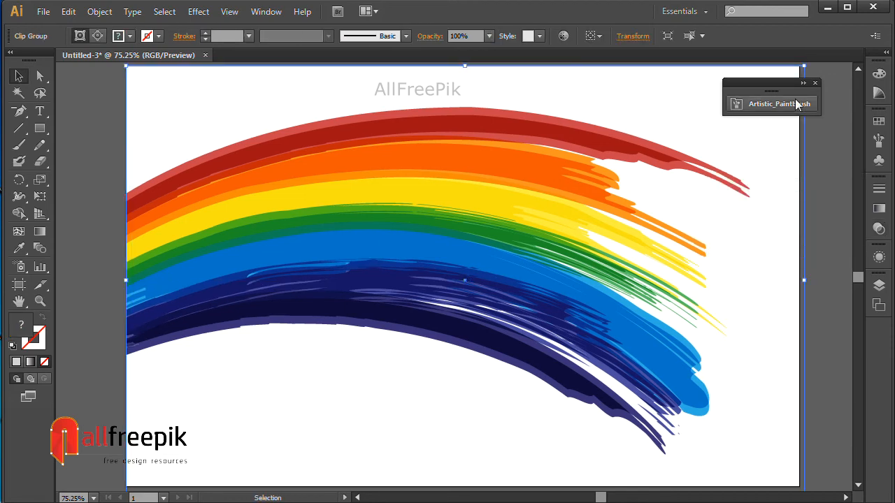
{"action": "left_click", "coordinate": [814, 83]}
{"action": "left_click", "coordinate": [827, 199]}
- Examine the finished rainbow across the whole artboard
{"action": "key", "text": "space"}
{"action": "left_click_drag", "start_coordinate": [831, 234], "coordinate": [819, 231]}
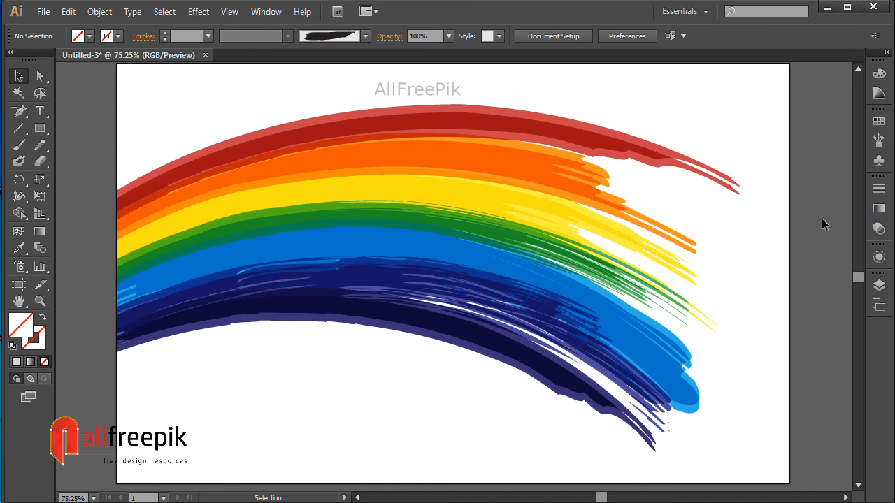
{"action": "key", "text": "space"}
{"action": "left_click_drag", "start_coordinate": [815, 208], "coordinate": [814, 223]}
{"action": "left_click_drag", "start_coordinate": [673, 262], "coordinate": [578, 236]}
{"action": "left_click", "coordinate": [798, 176]}
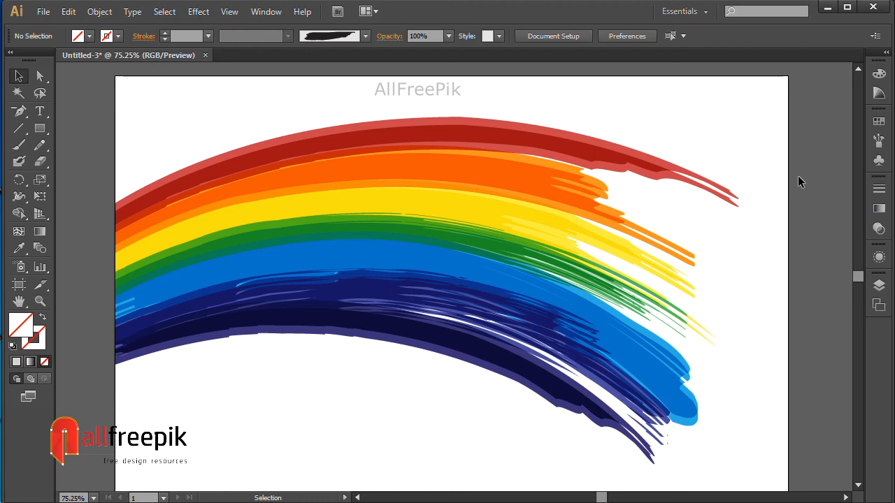
{"action": "key", "text": "ctrl+minus"}
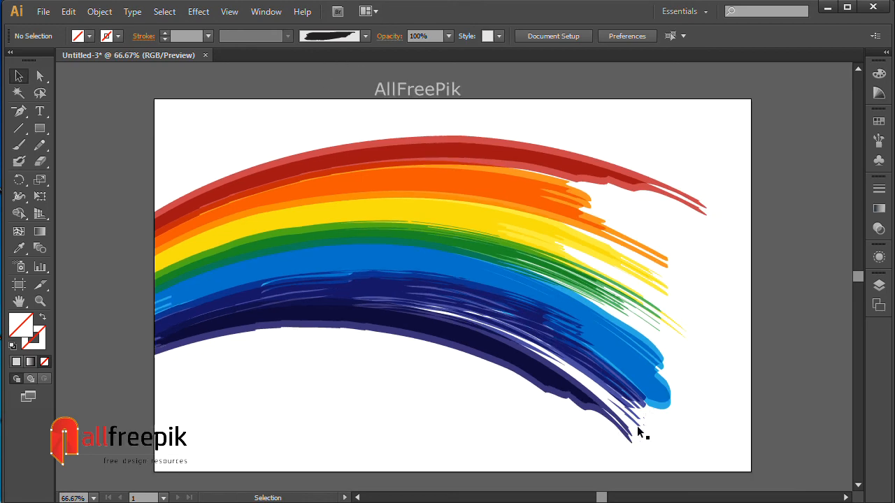
{"action": "left_click", "coordinate": [874, 449]}
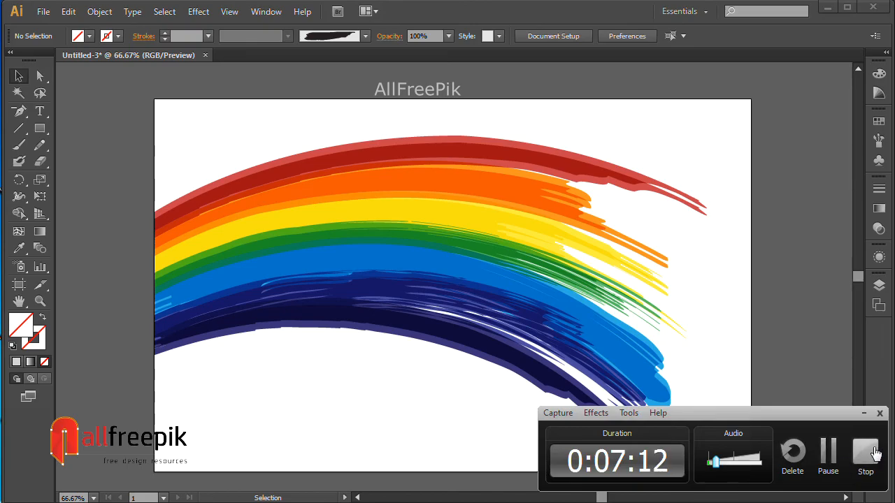